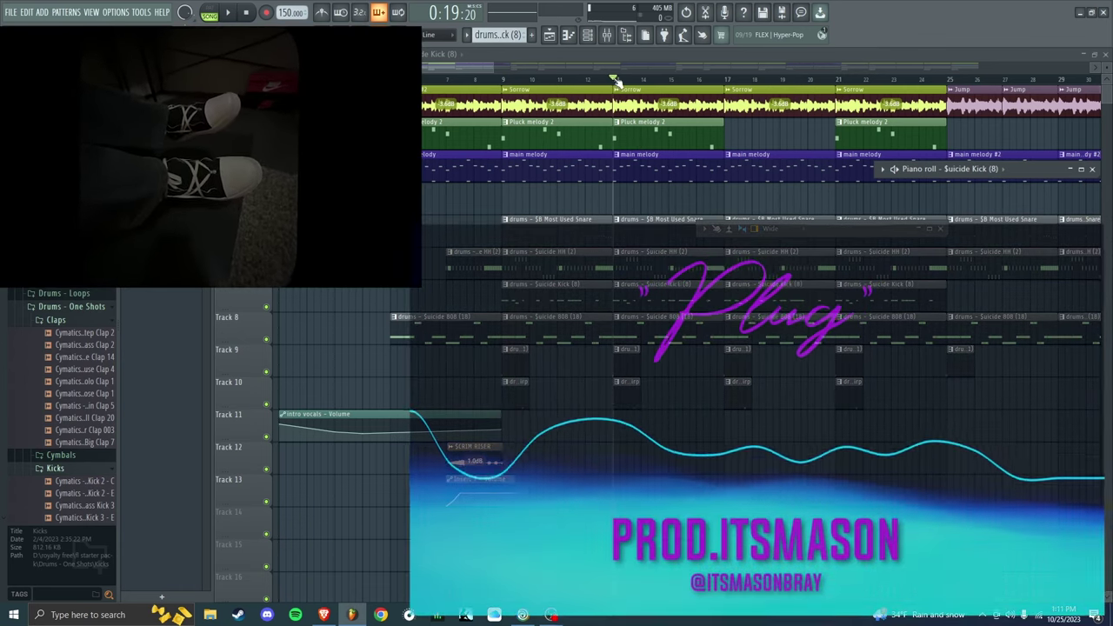
- Play back the beat arrangement from around bar 13
key("space")
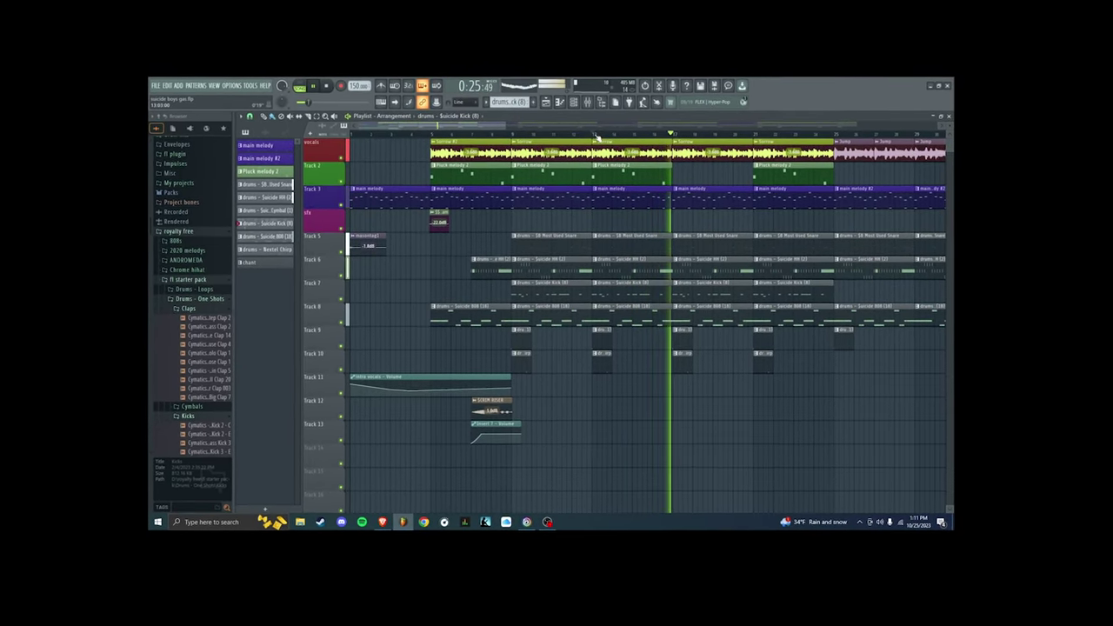
- Stop playback, solo Track 7 to audition the kick pattern, then clear the solo
key("space")
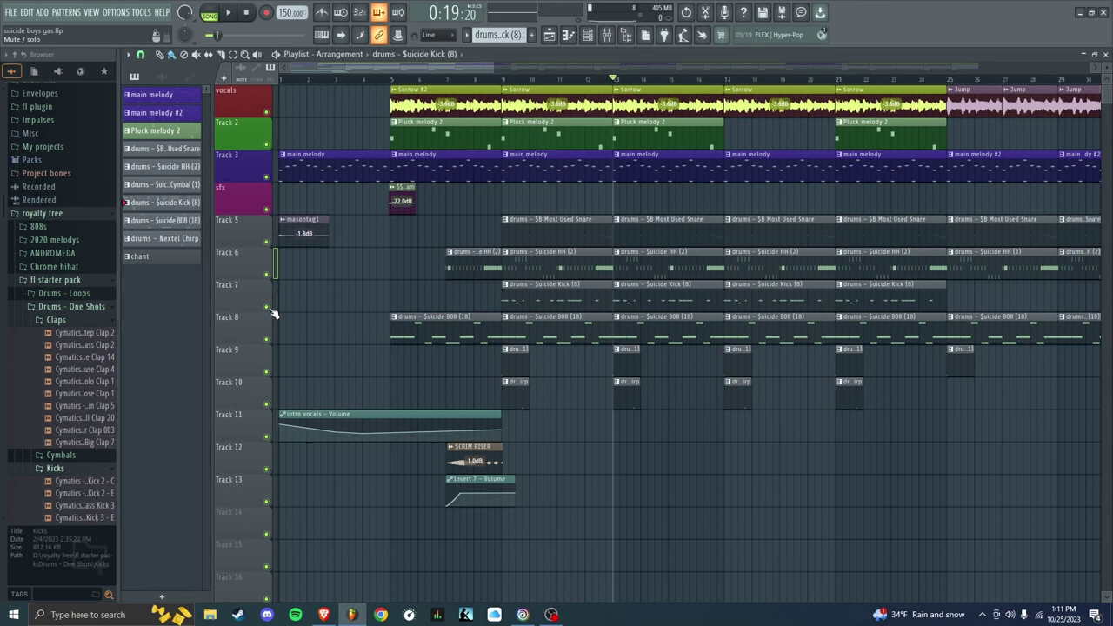
right_click(267, 308)
key("space")
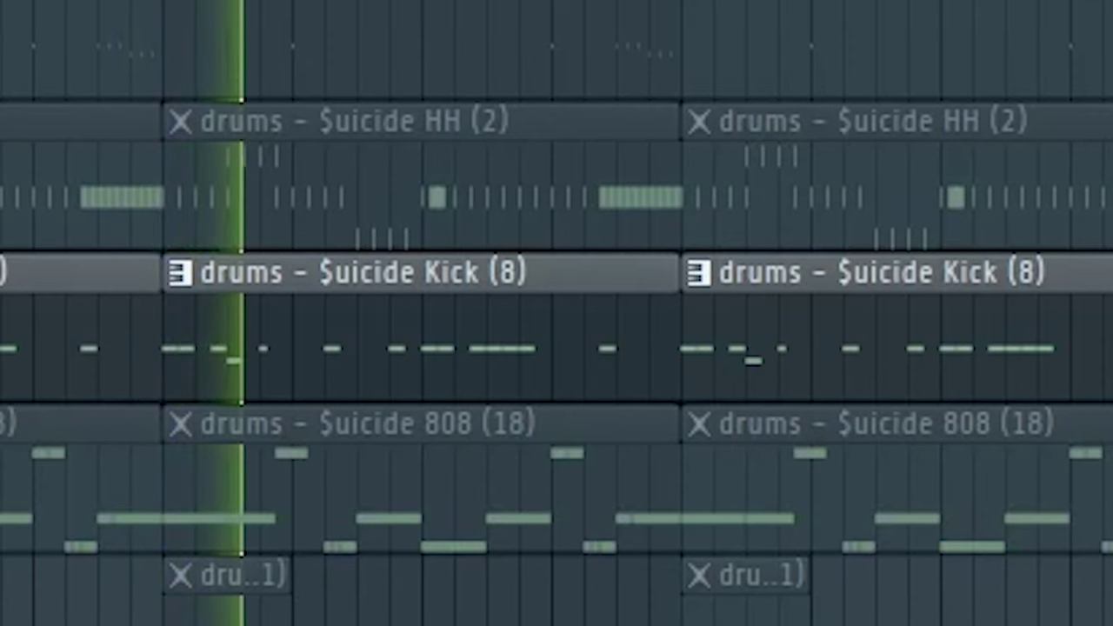
key("space")
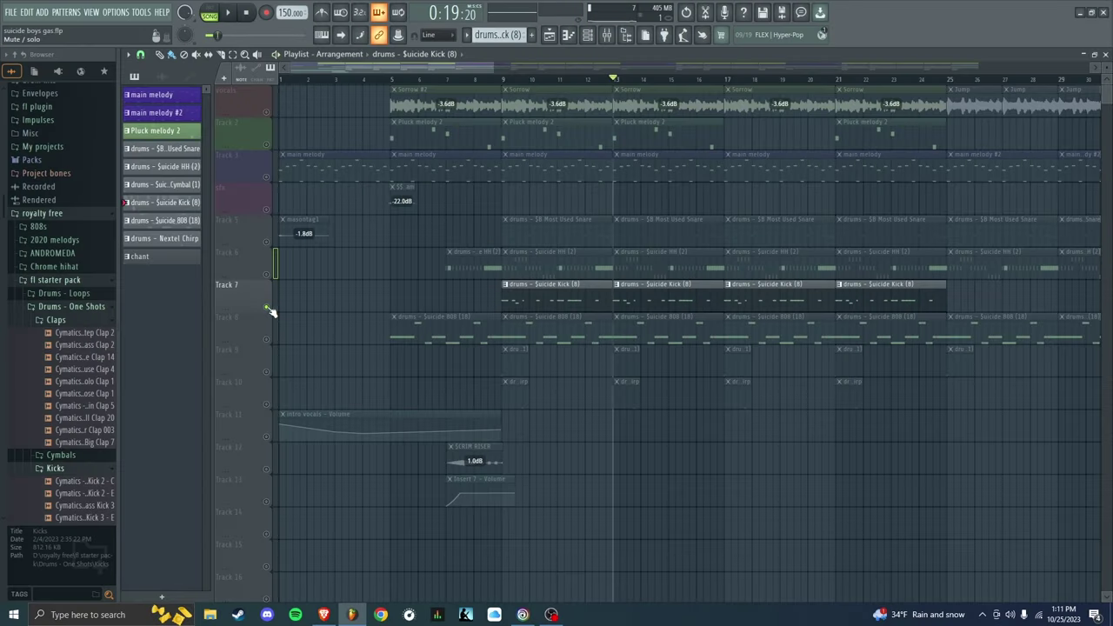
right_click(267, 307)
- Open the $uicide Kick piano roll, the Channel rack and the Mixer showing the kicks insert
double_click(636, 301)
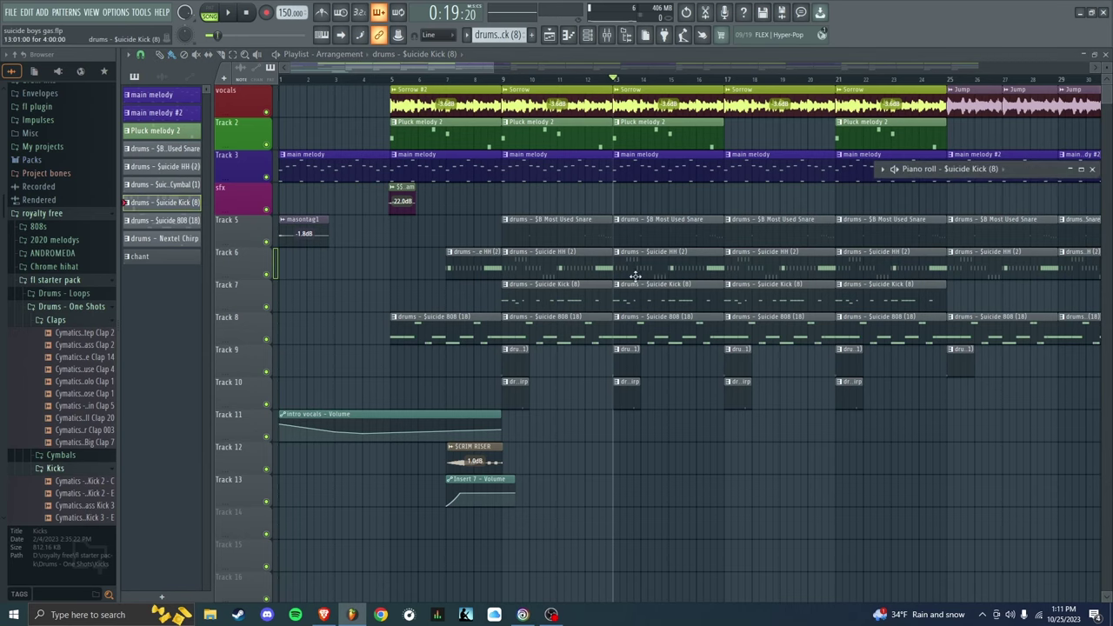
left_click(586, 35)
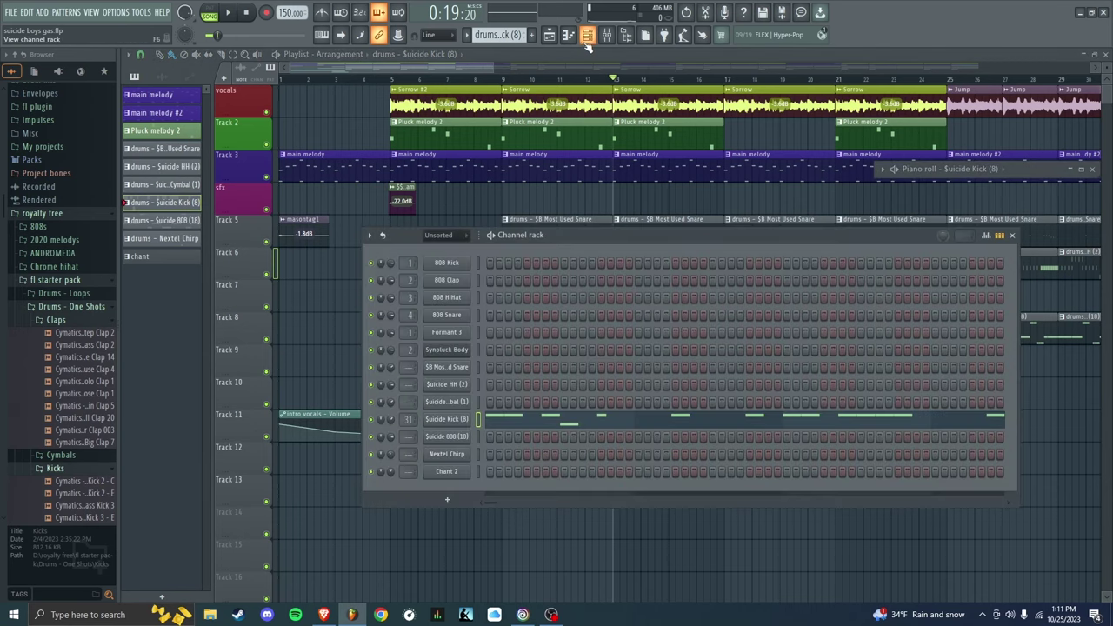
key("F9")
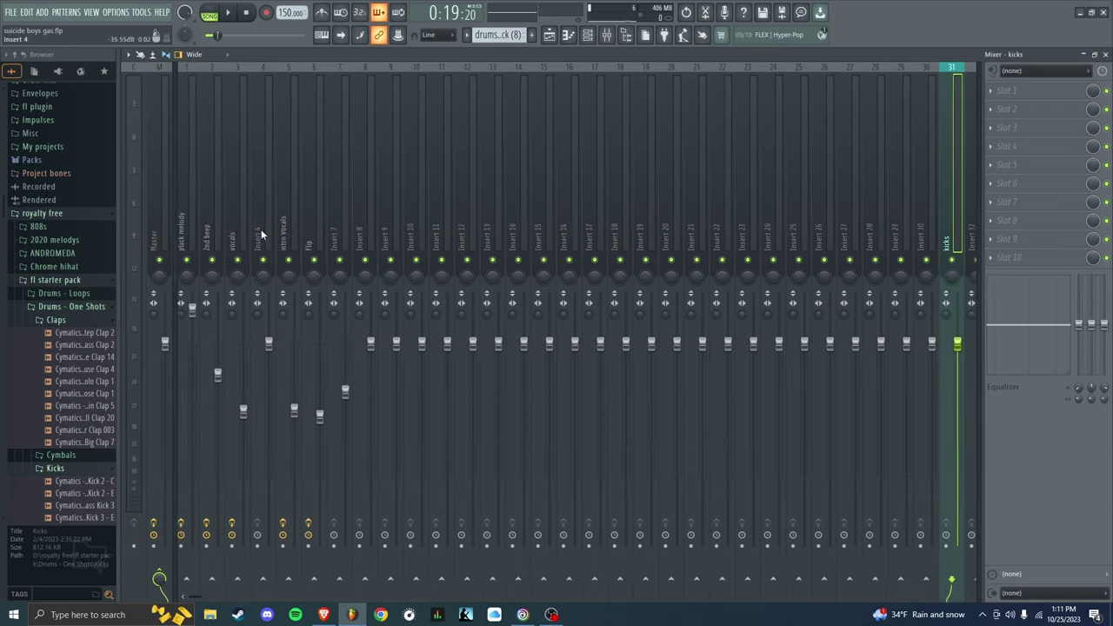
- Load ZGameEditor Visualizer into an empty effect slot on the Master track
left_click(162, 237)
left_click(1022, 239)
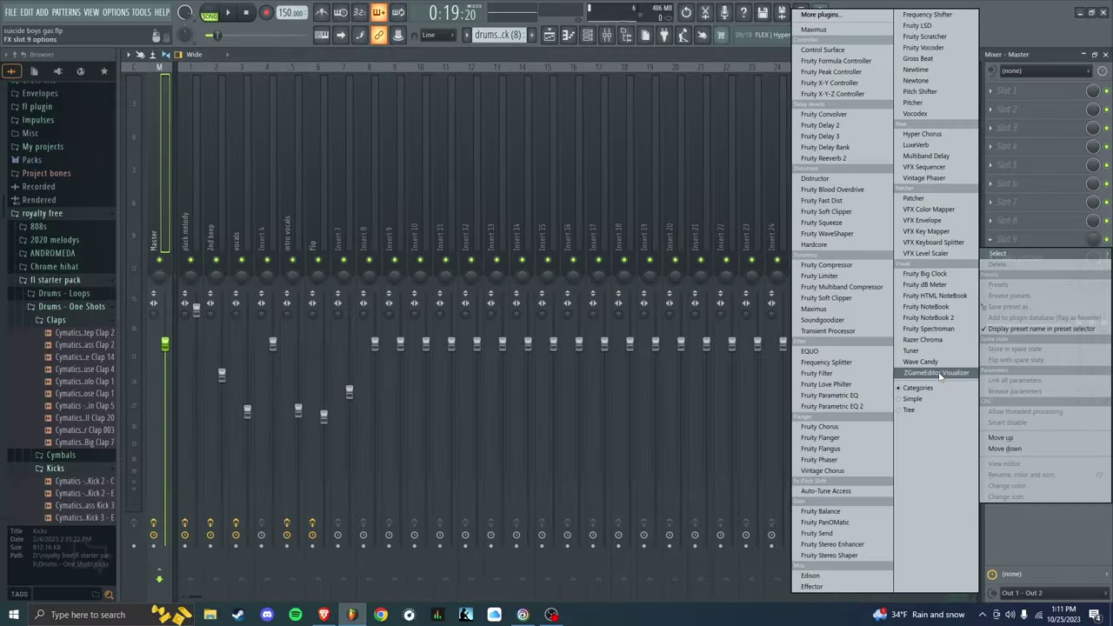
left_click(938, 376)
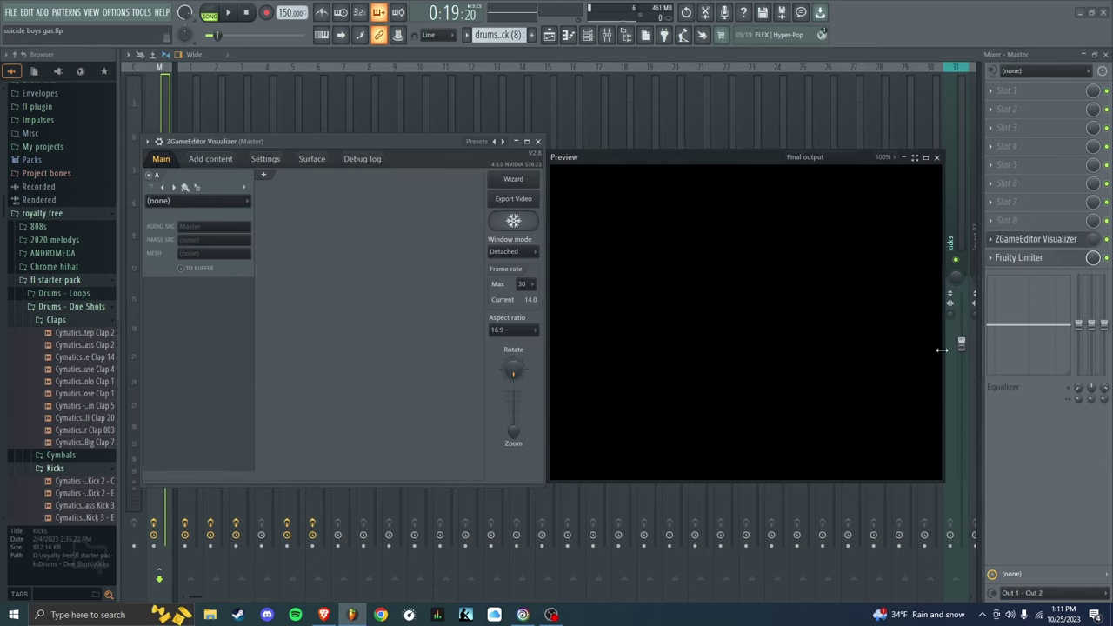
- Add VinylLabel.png from the Bitmaps folder to the visualizer's image content
left_click(213, 162)
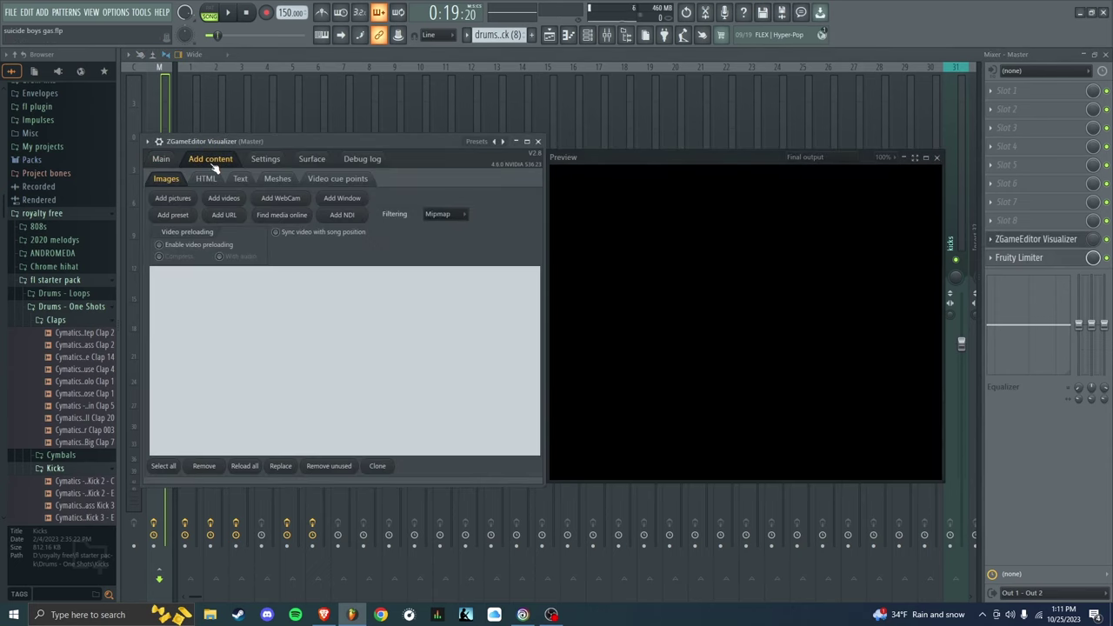
left_click(177, 199)
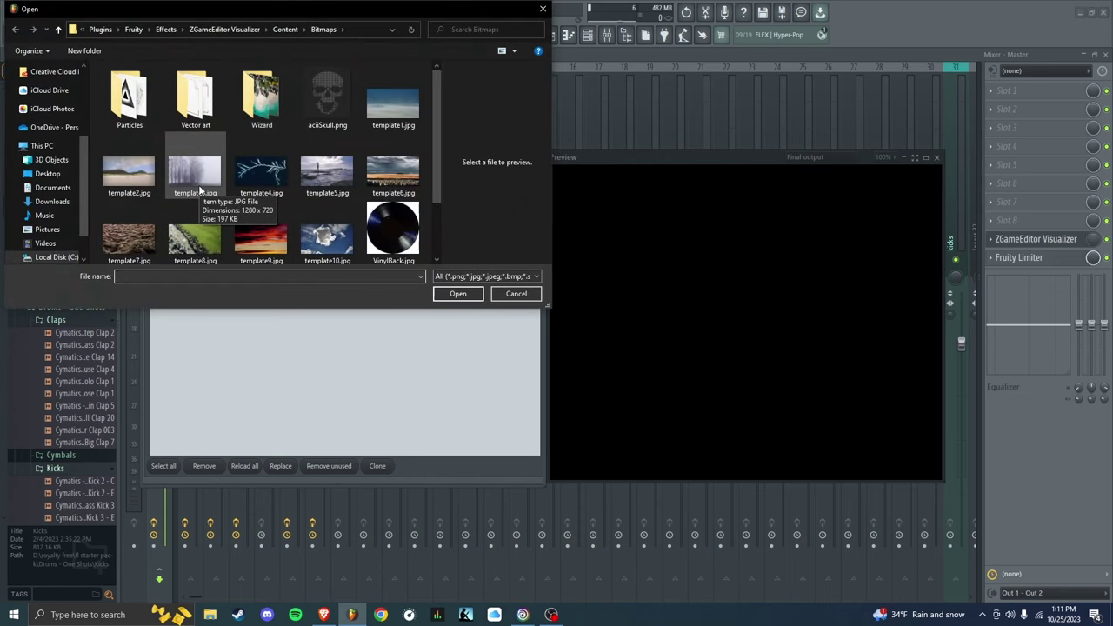
scroll(139, 208, "down", 1)
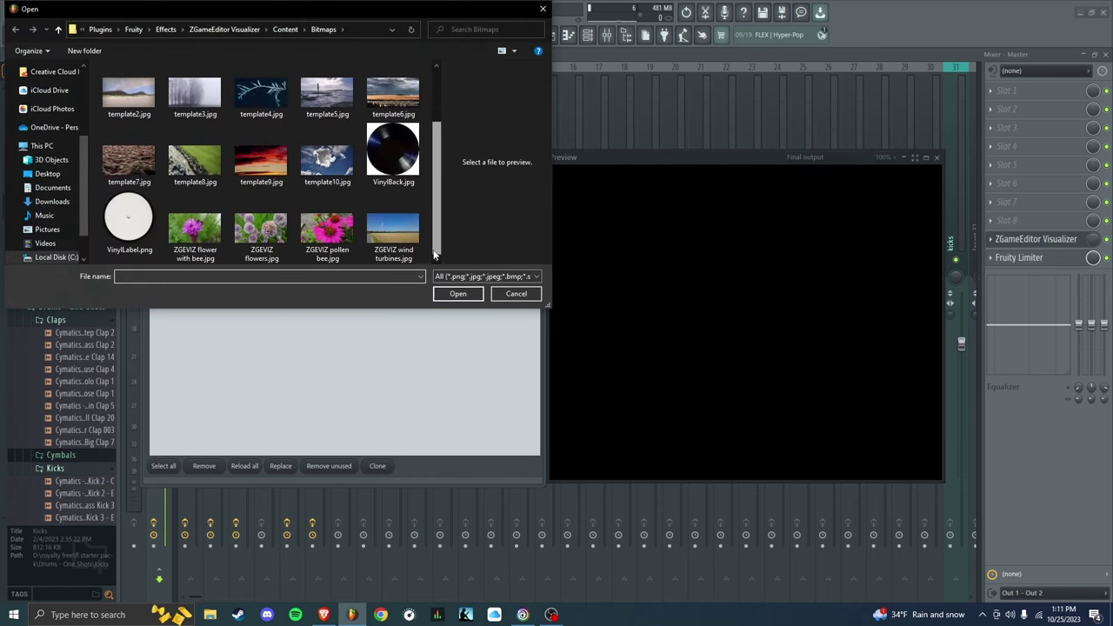
left_click(121, 224)
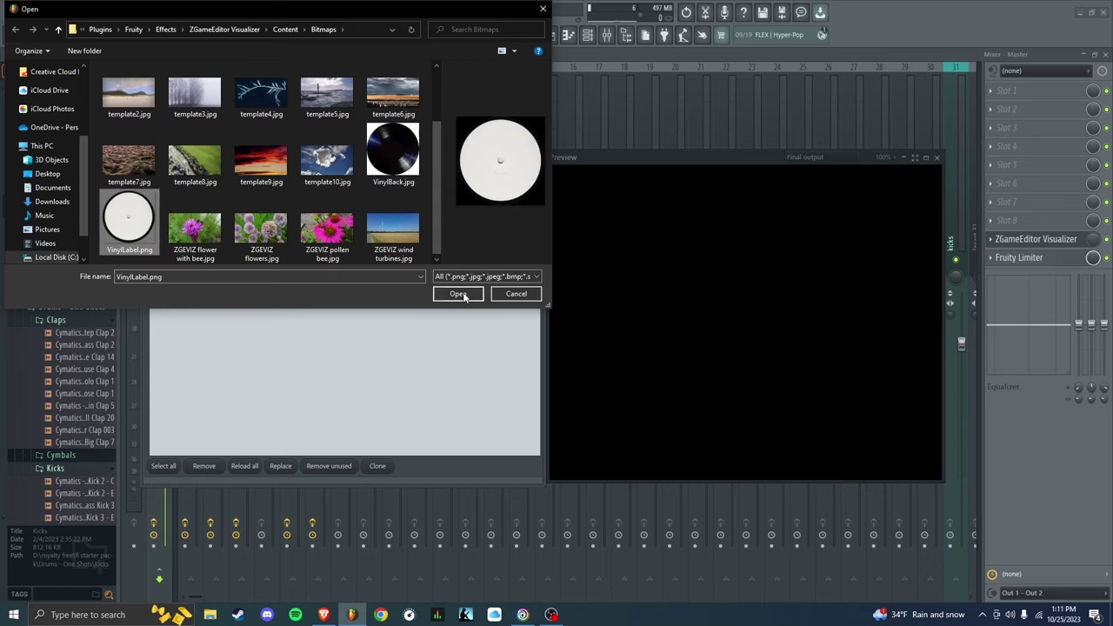
left_click(464, 295)
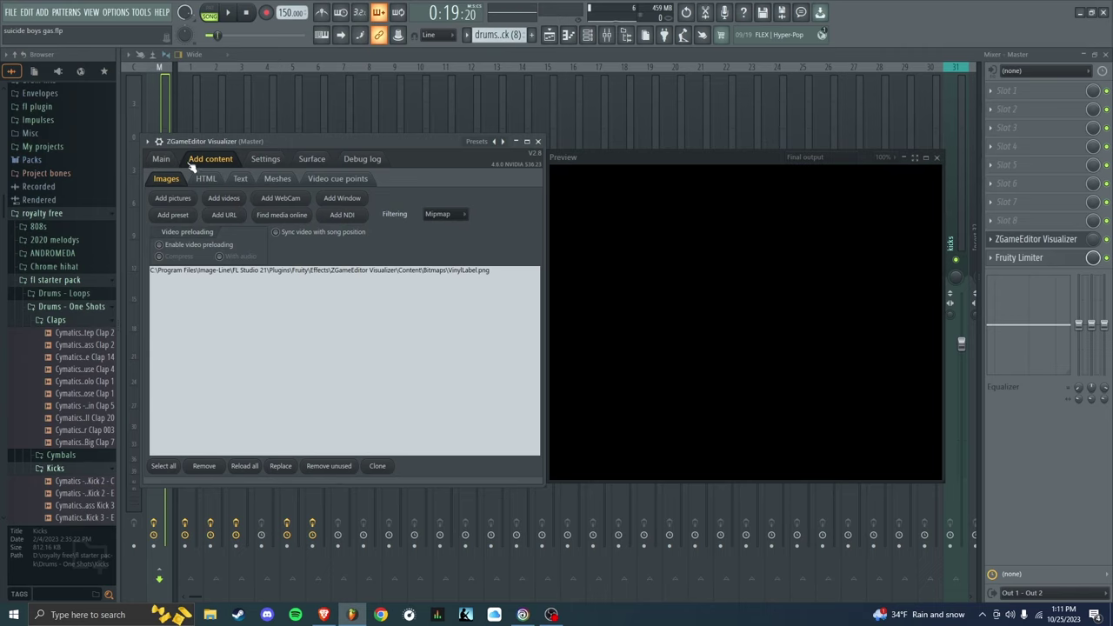
- Put the Image effect on visualizer layer A and bring up its image source choices
left_click(162, 159)
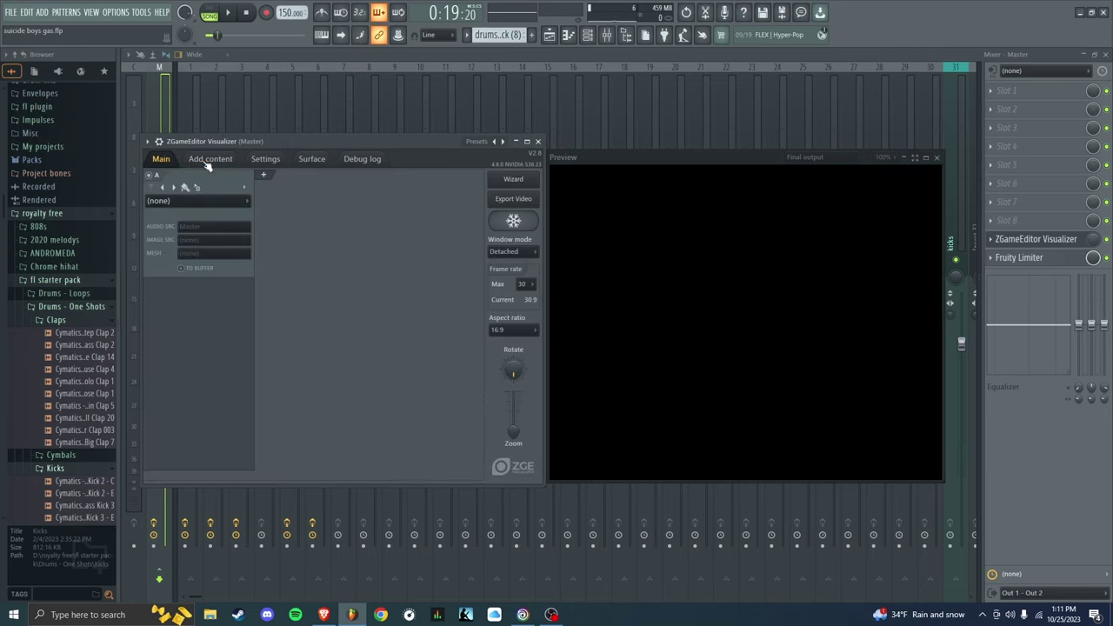
left_click(208, 162)
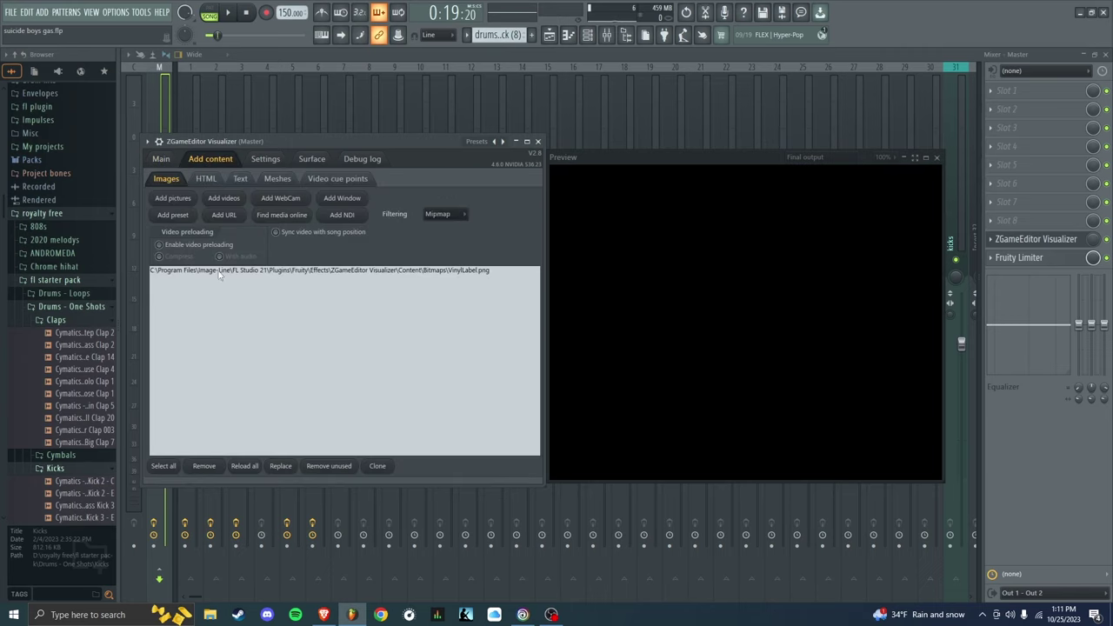
left_click(162, 161)
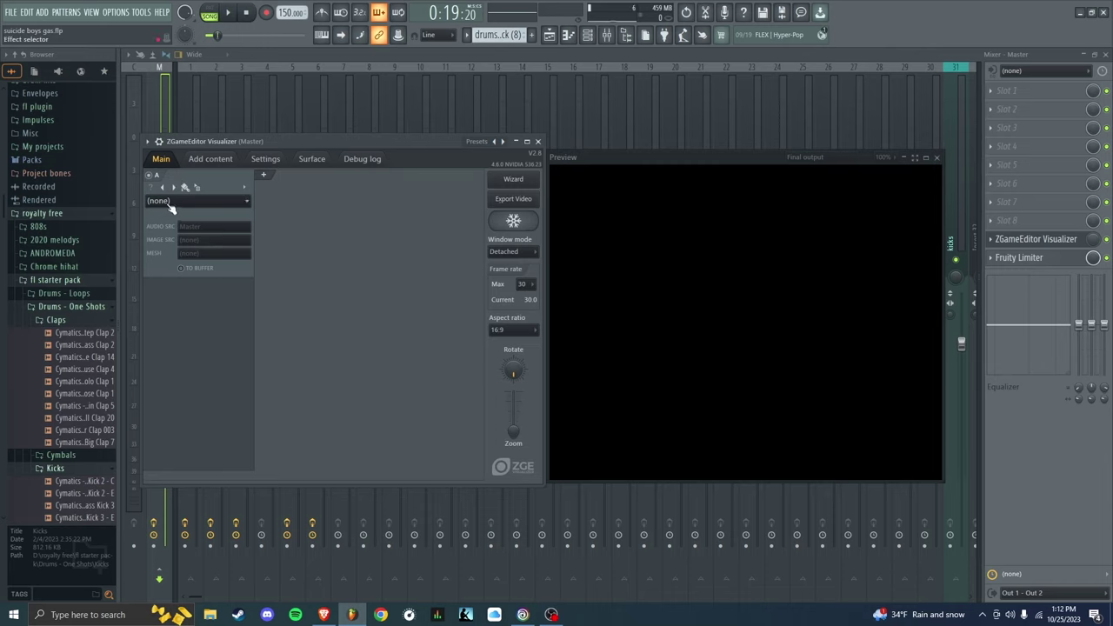
left_click(168, 202)
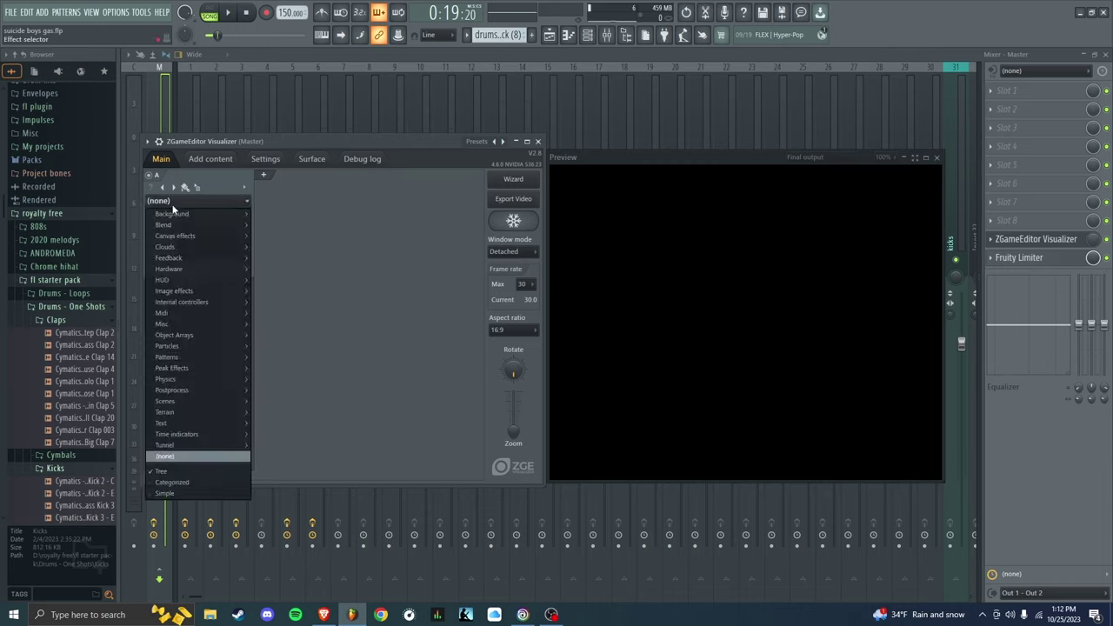
mouse_move(175, 290)
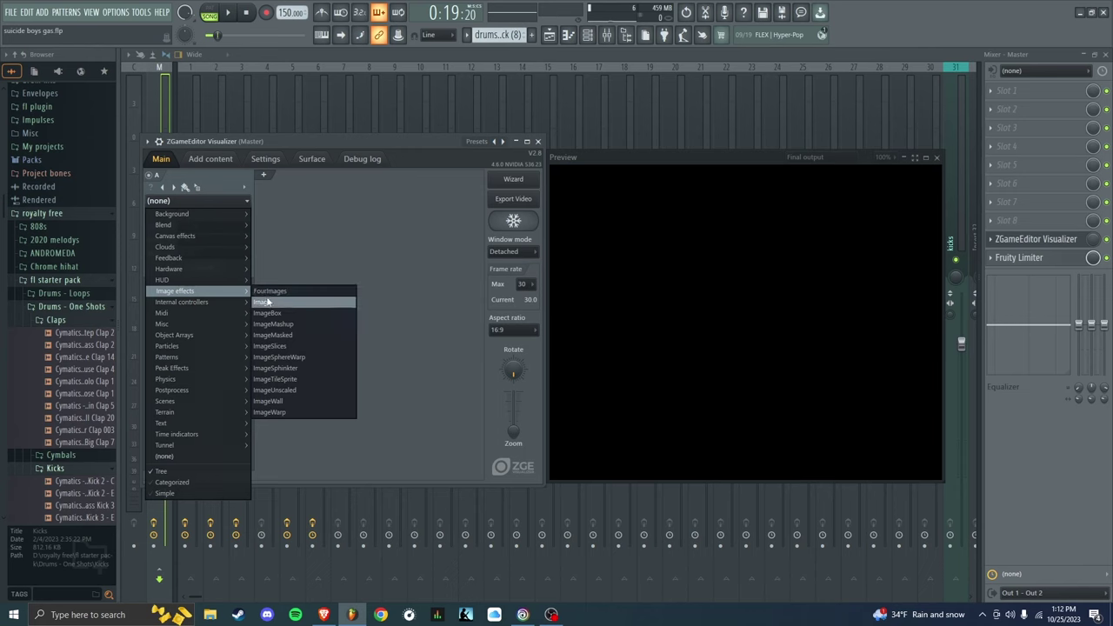
left_click(266, 302)
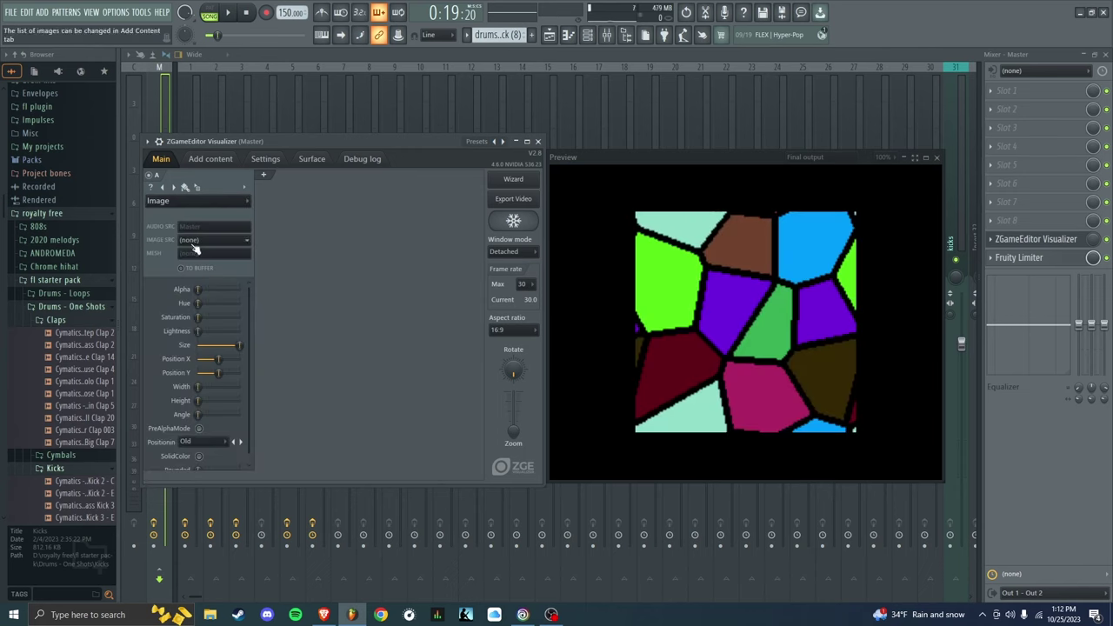
left_click(216, 240)
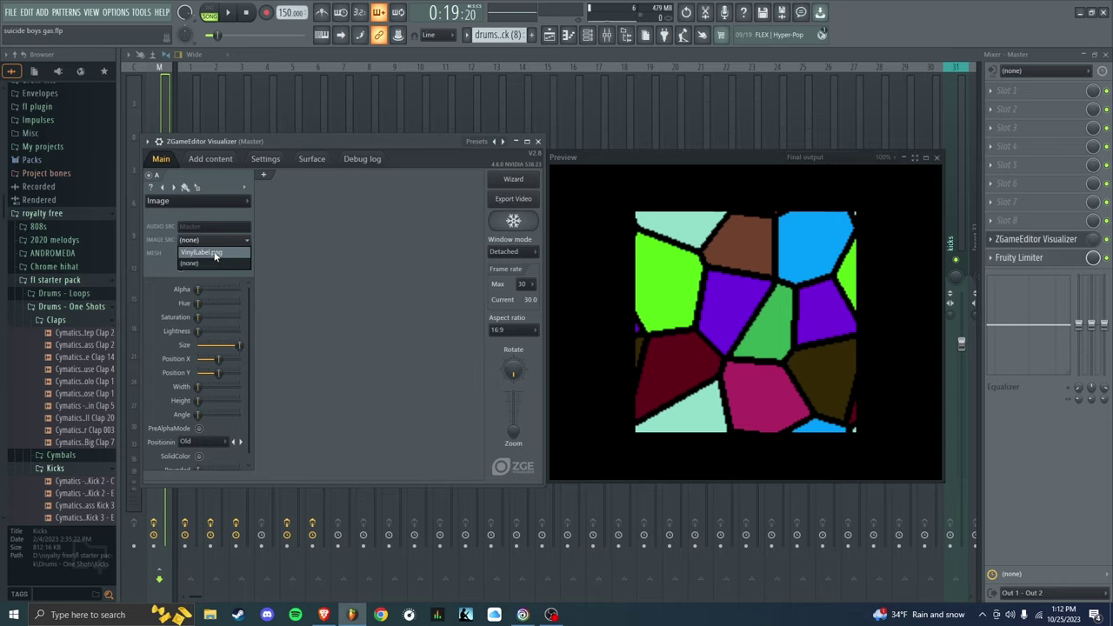
- Set layer A's image to VinylLabel.png, shrink it with Size, and preview playback
left_click(215, 253)
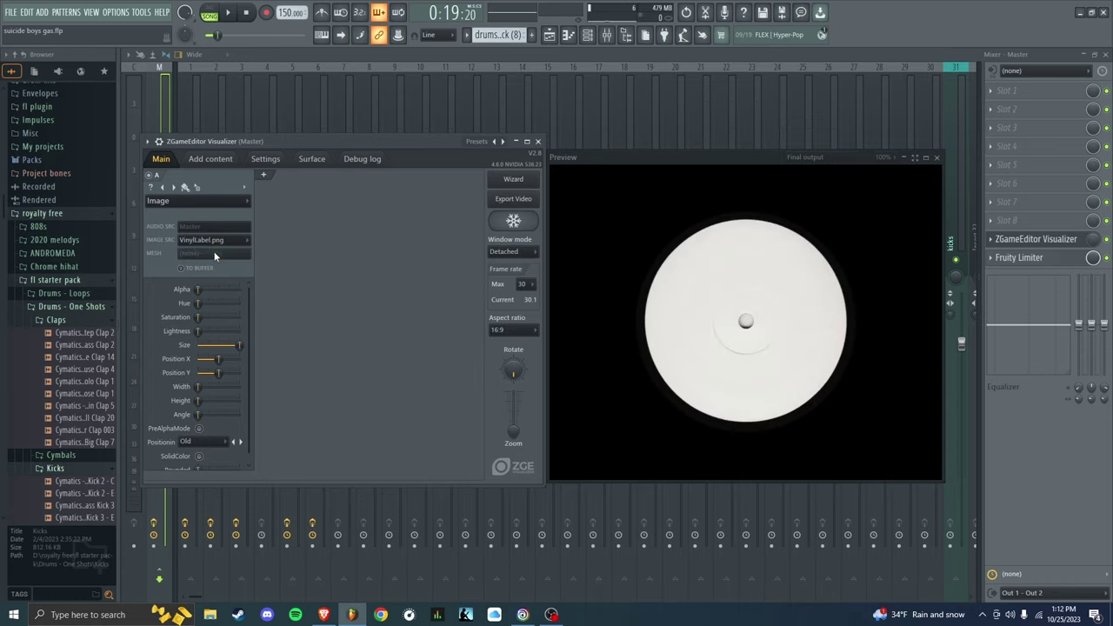
left_click_drag(240, 345, 227, 345)
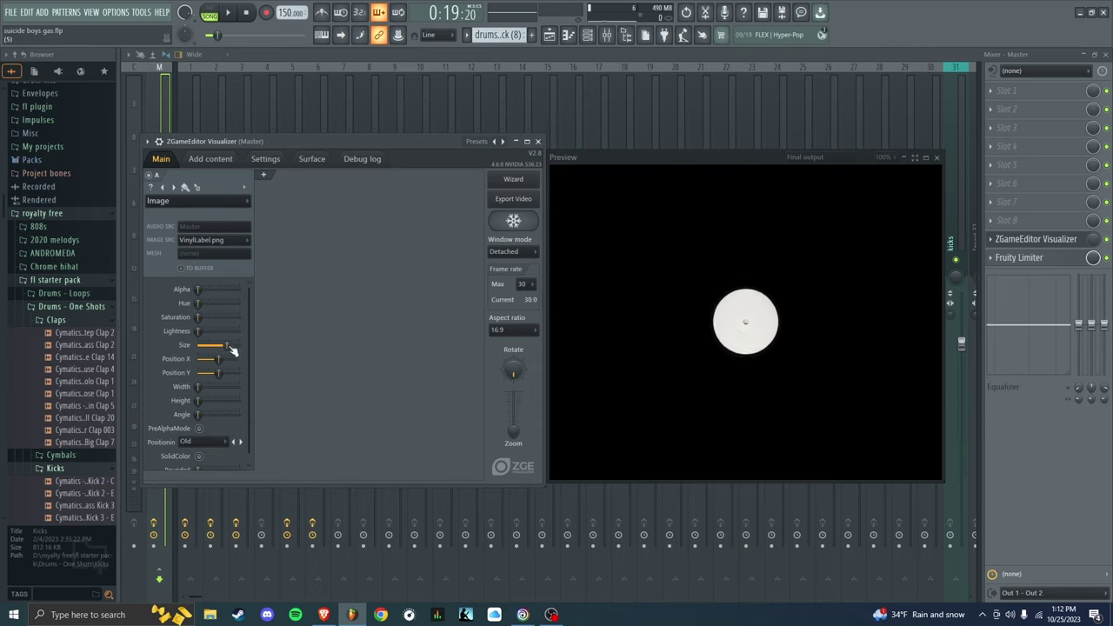
key("space")
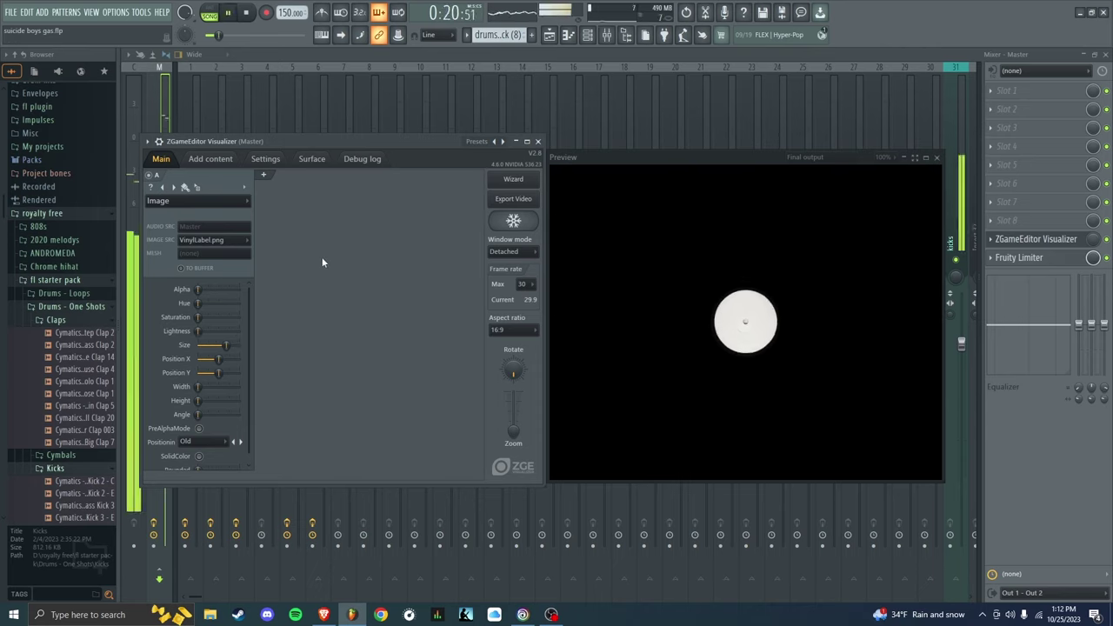
key("space")
- Add layer B as a Postprocess AudioShake effect and preview the pulsing disc
left_click(264, 175)
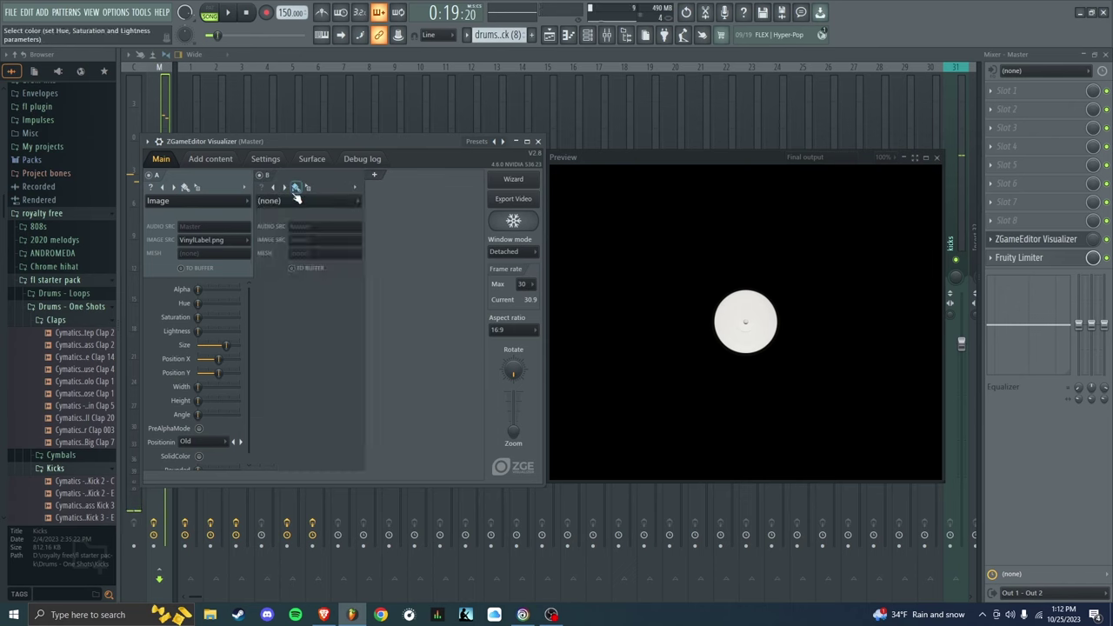
left_click(290, 199)
mouse_move(302, 389)
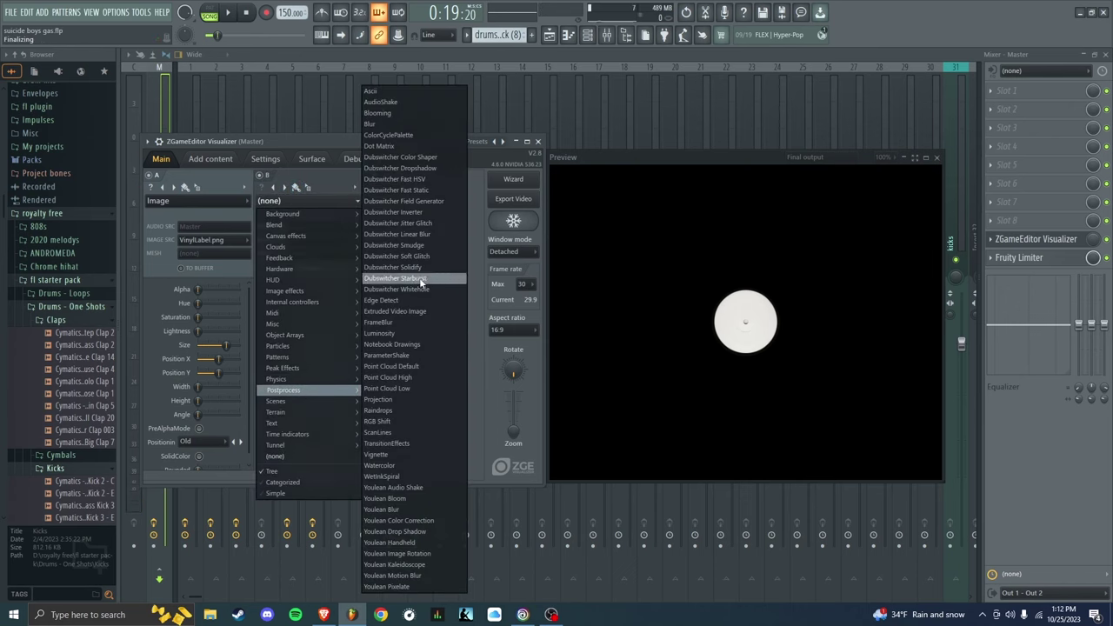
left_click(394, 105)
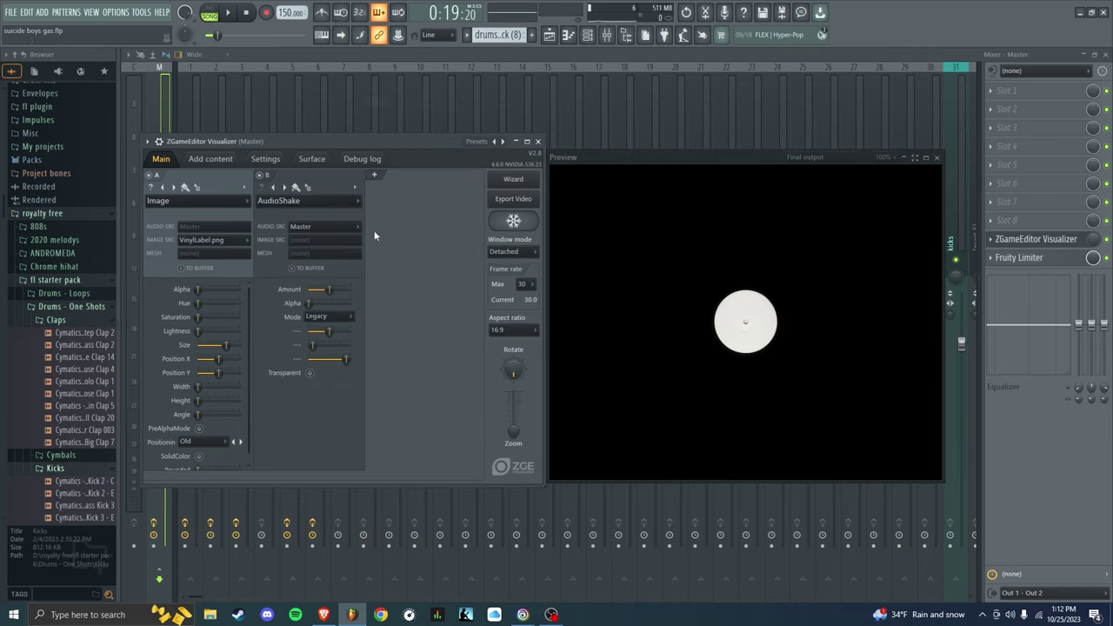
key("space")
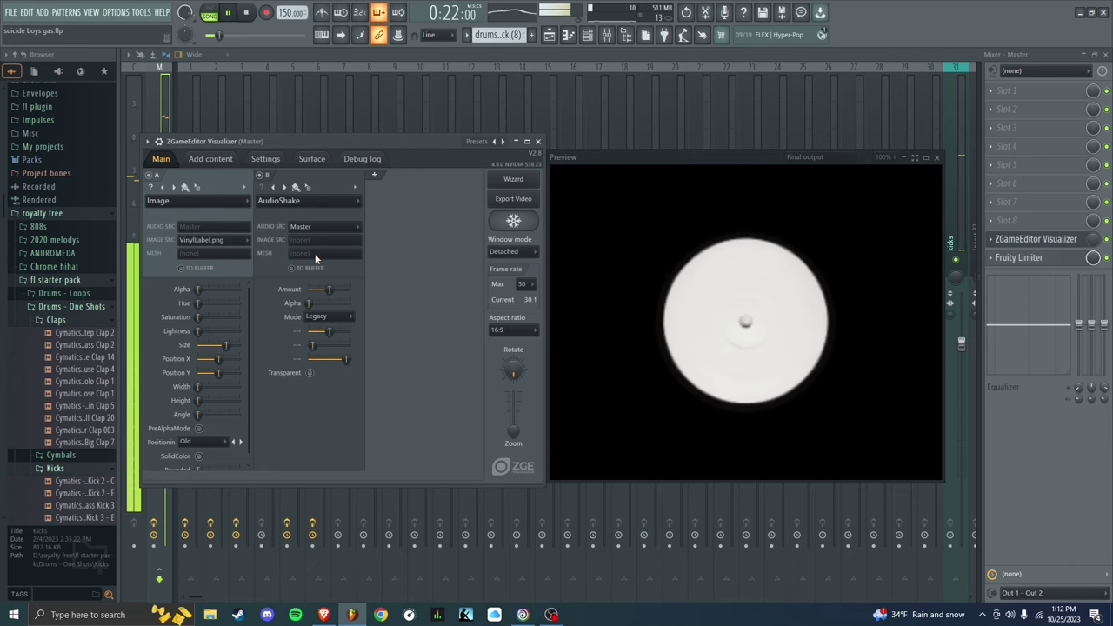
key("space")
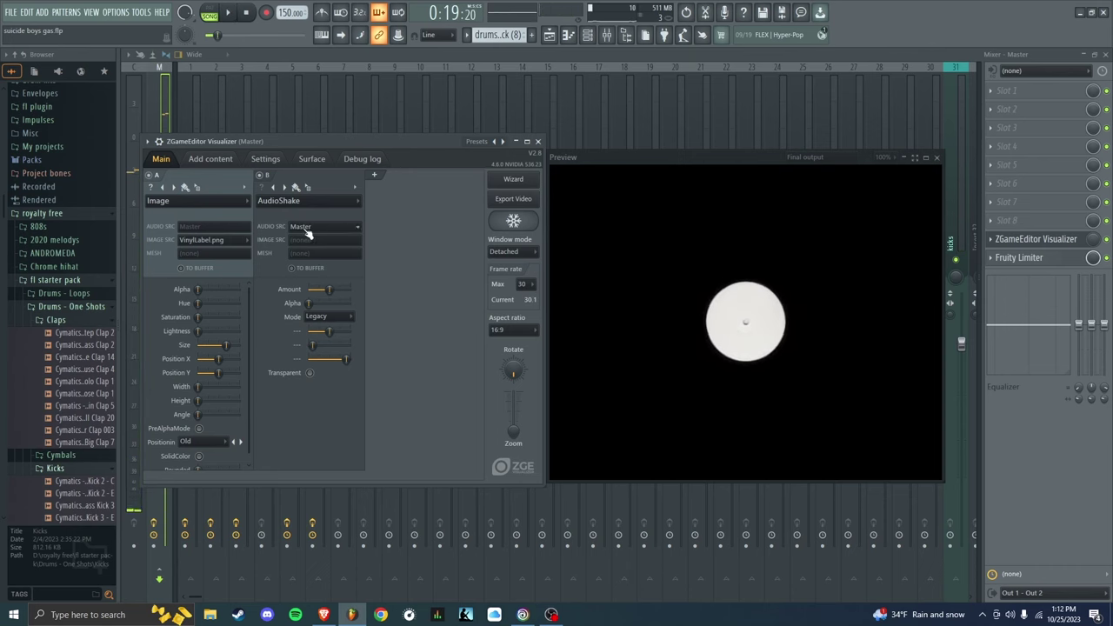
- Set the AudioShake audio source to the kicks channel and preview it
left_click(306, 228)
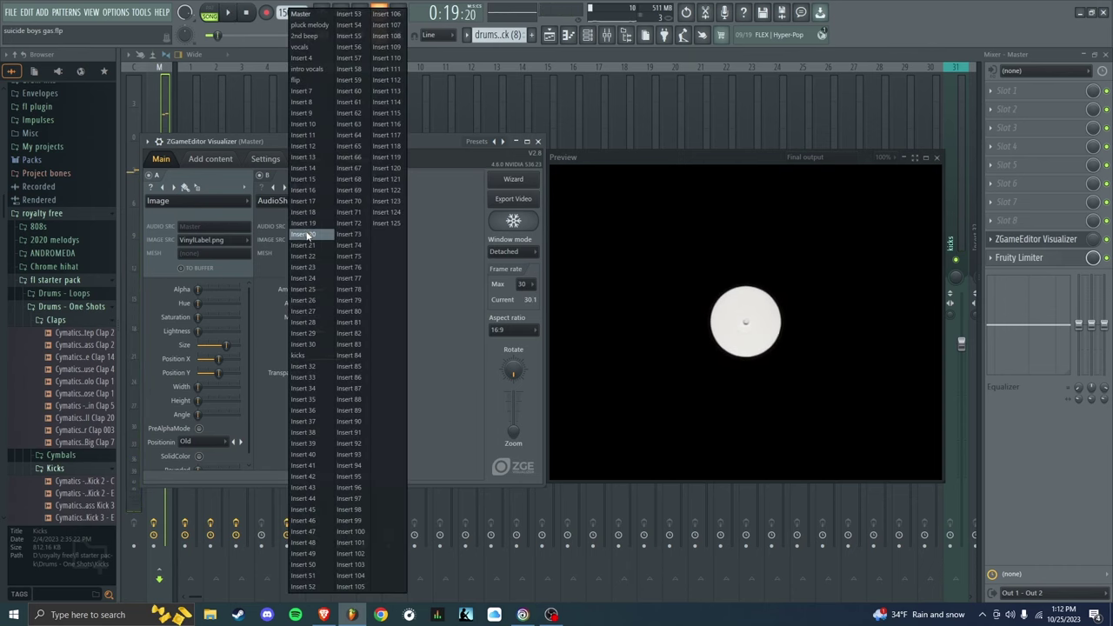
left_click(310, 358)
key("space")
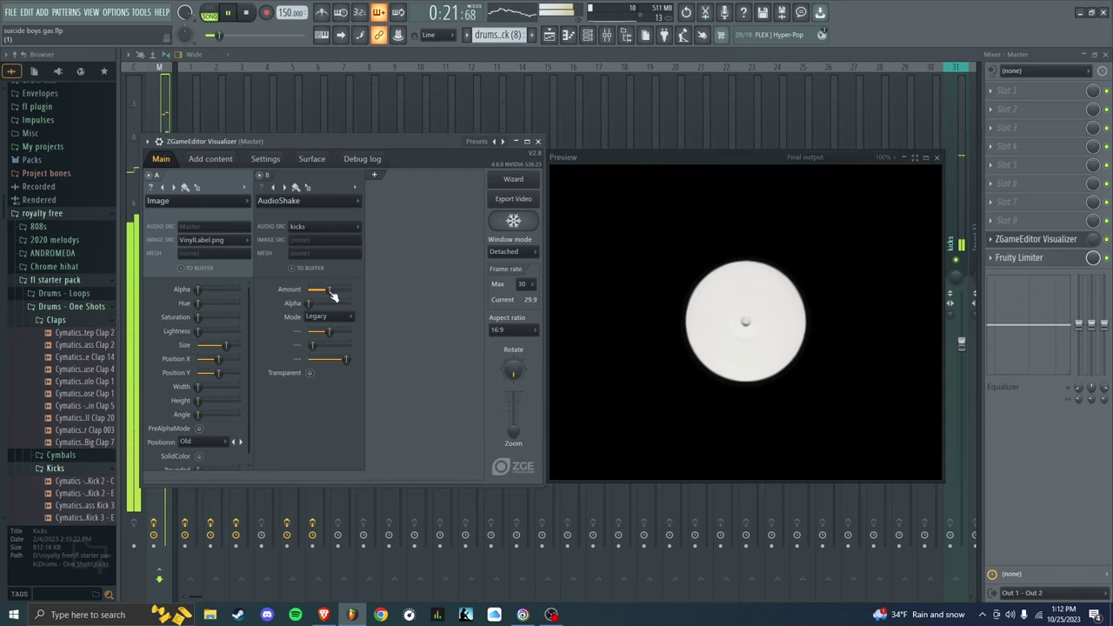
key("space")
- Lower the shake Amount, preview the gentler shake, and add an empty layer C
left_click_drag(331, 296, 311, 296)
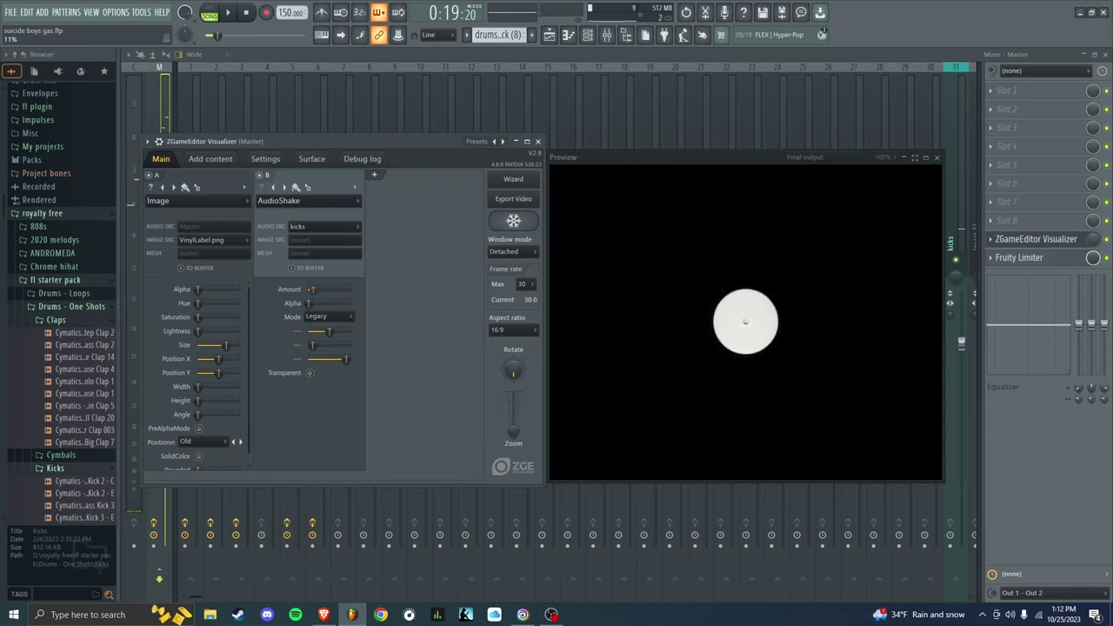
key("space")
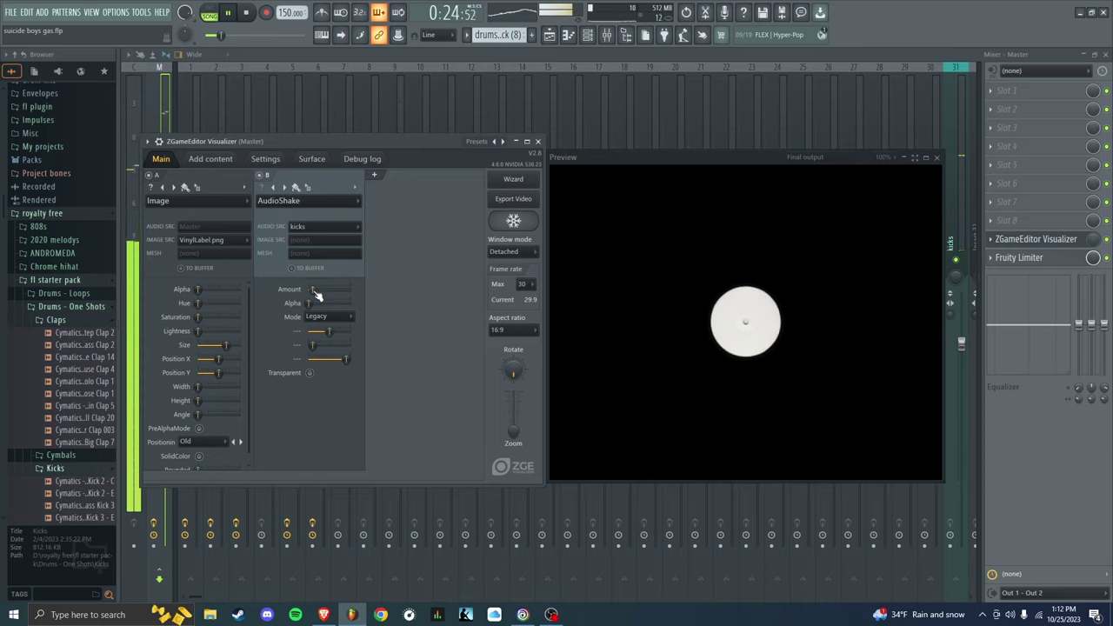
key("space")
left_click(374, 175)
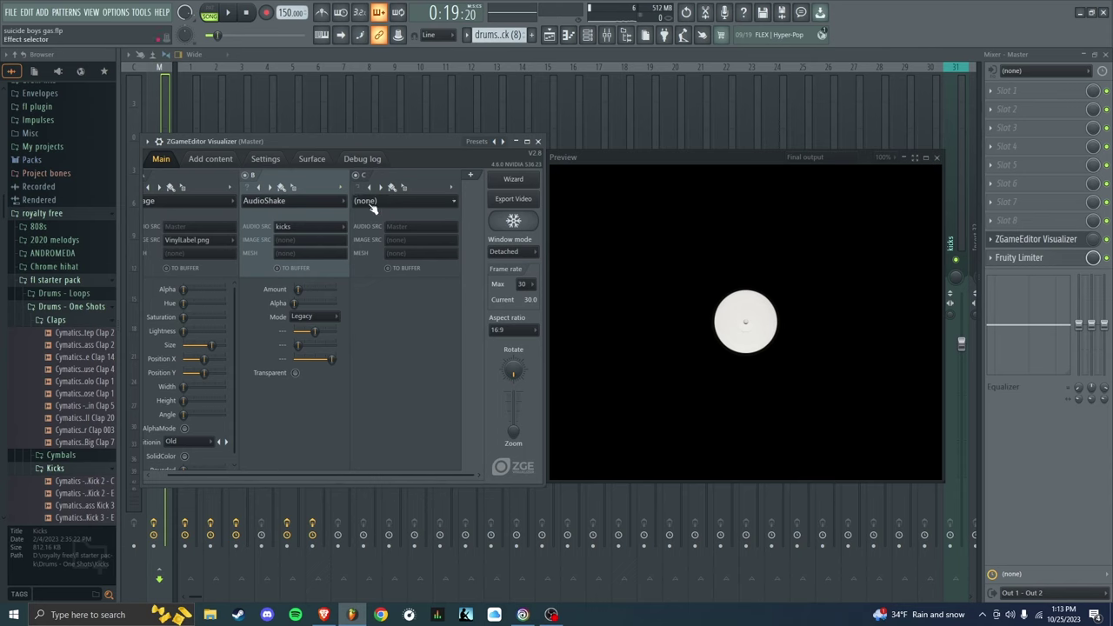
- Set layer C's effect to Peak Effects > Linear
left_click(374, 202)
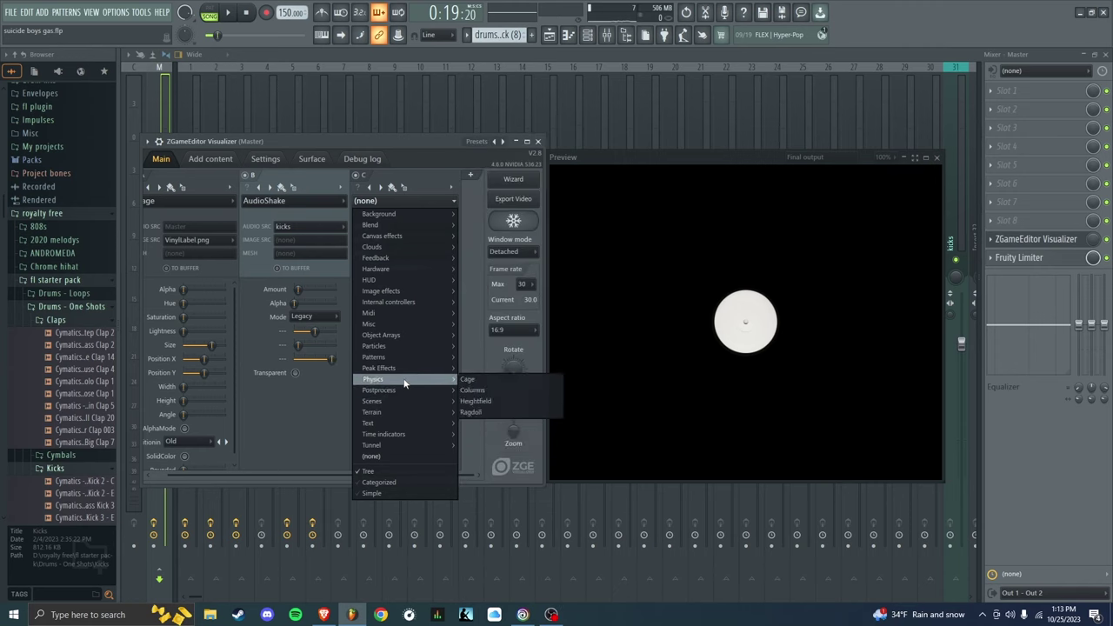
mouse_move(380, 368)
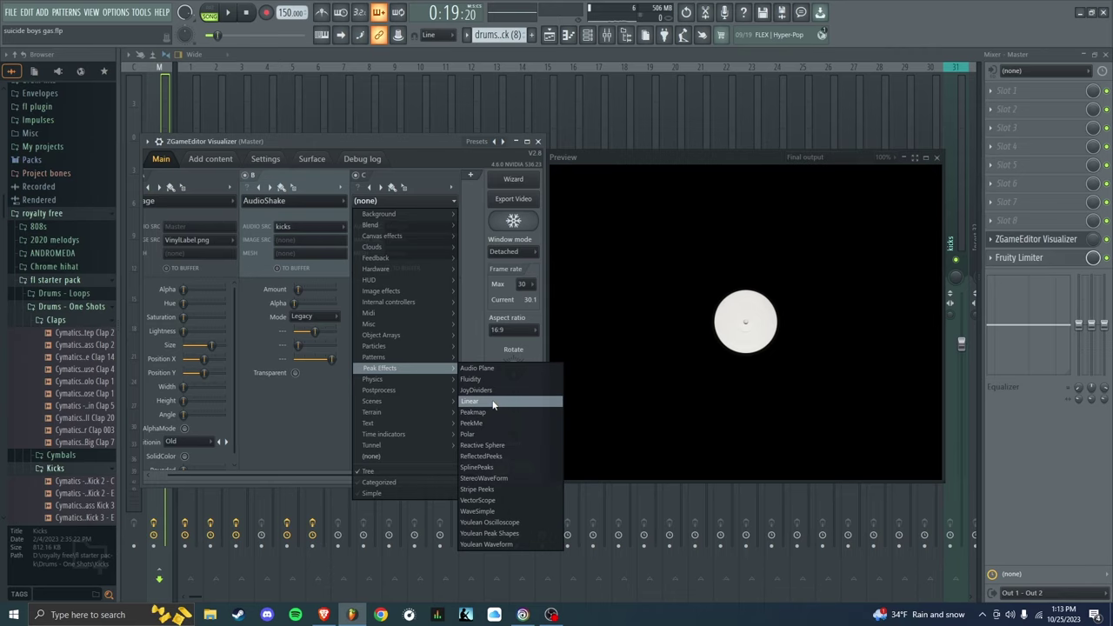
left_click(492, 406)
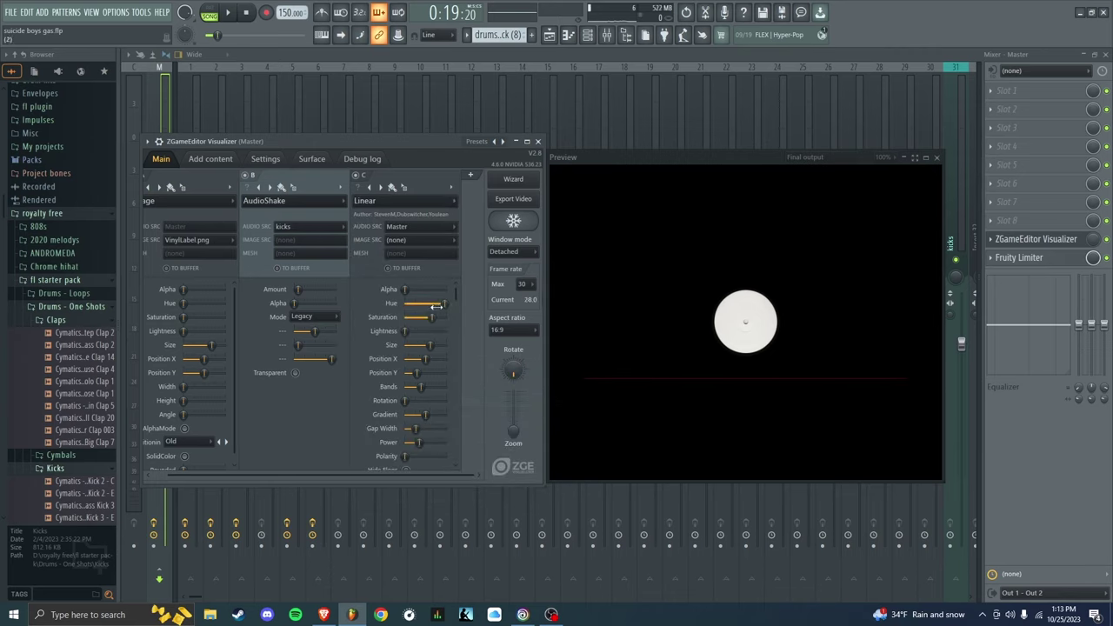
- Lower the Linear spectrum, shift its hue to magenta and widen it while previewing
left_click_drag(417, 374, 418, 382)
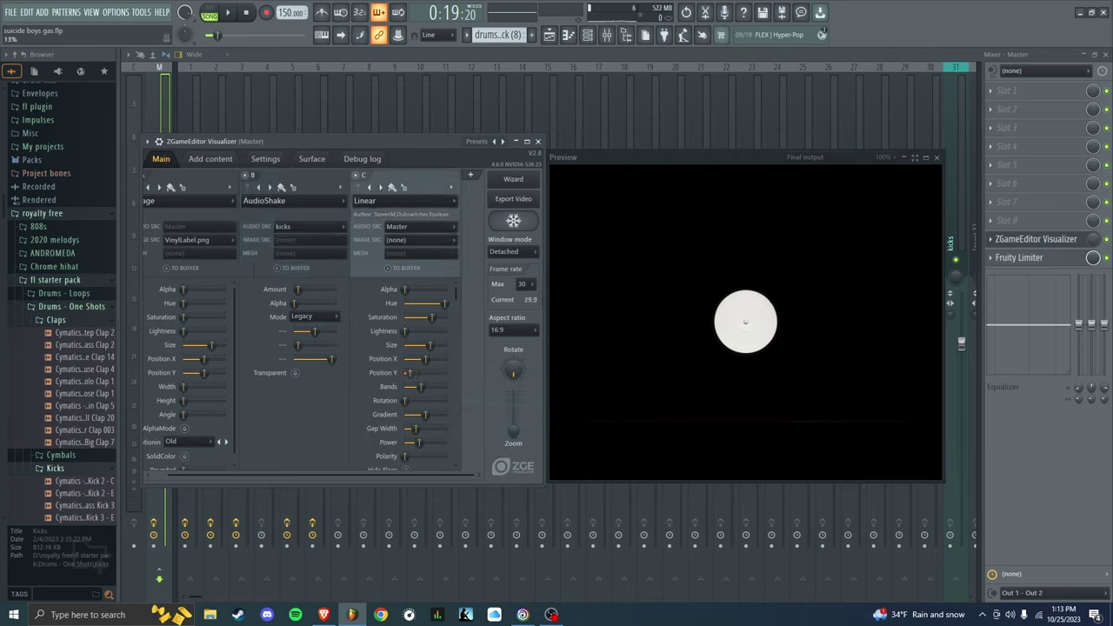
key("space")
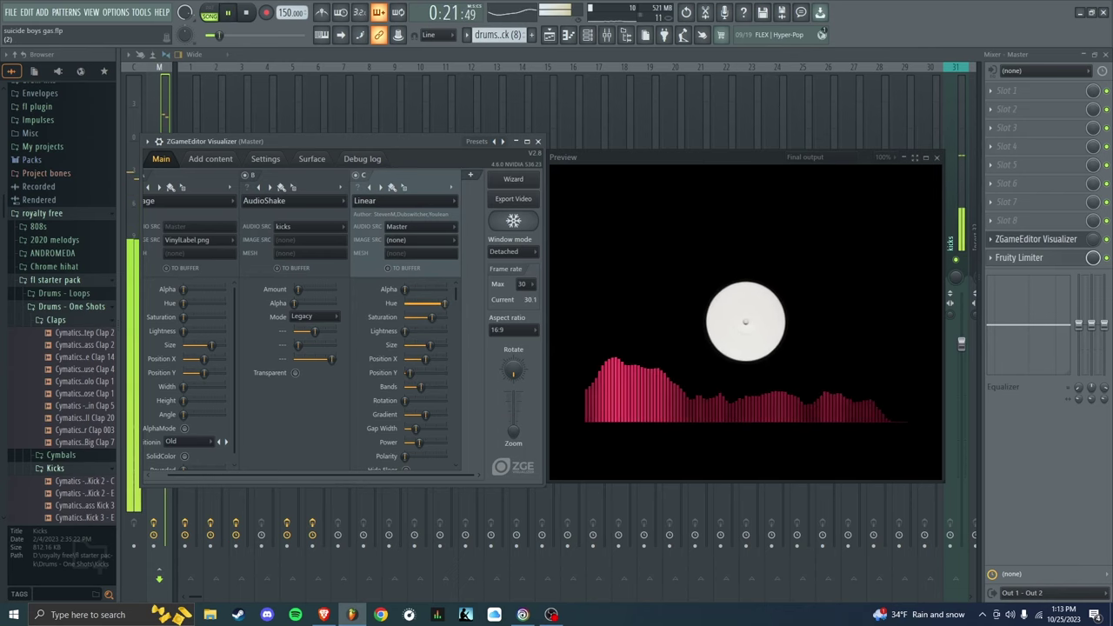
mouse_move(434, 301)
left_mouse_down()
mouse_move(403, 303)
mouse_move(438, 303)
left_mouse_up()
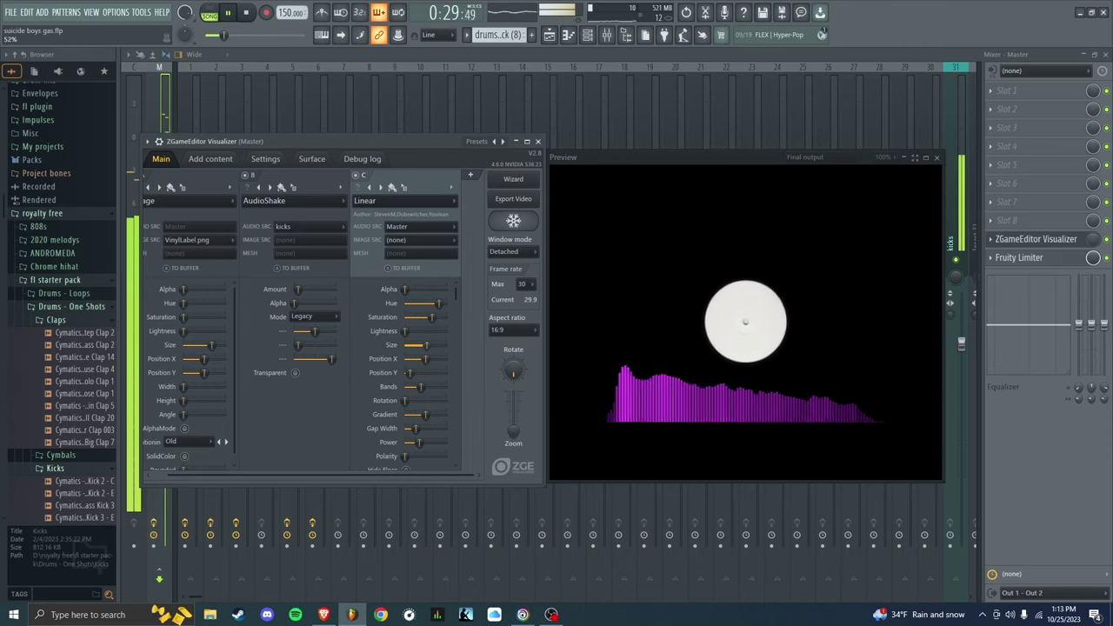
left_click_drag(426, 345, 438, 346)
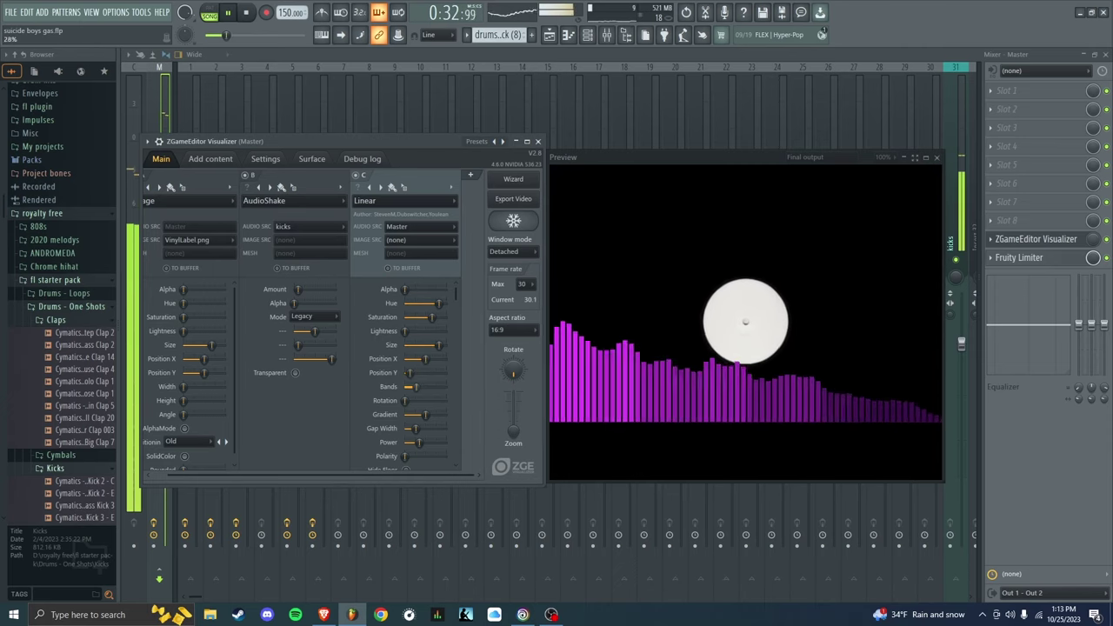
key("space")
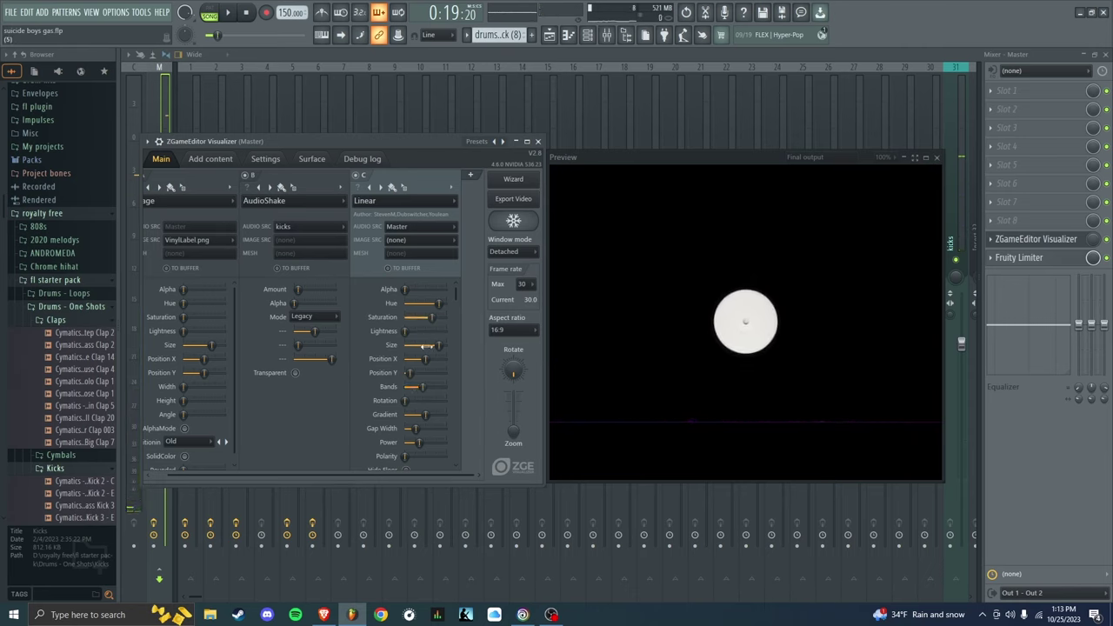
- Increase the spectrum's band count and try the Polarity setting during playback
key("space")
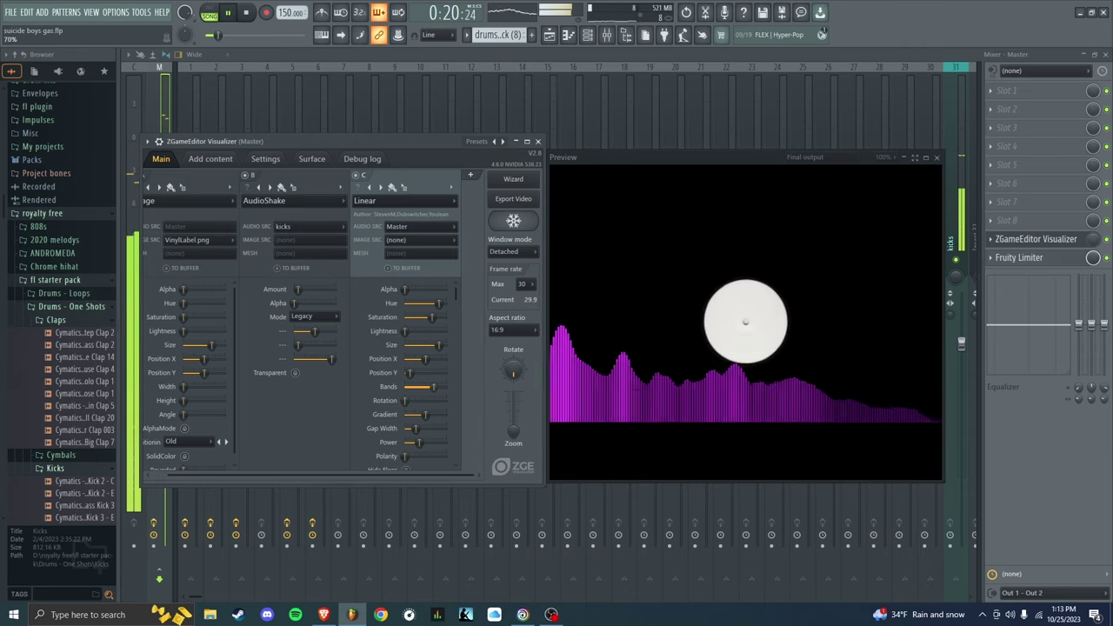
left_click_drag(422, 388, 436, 391)
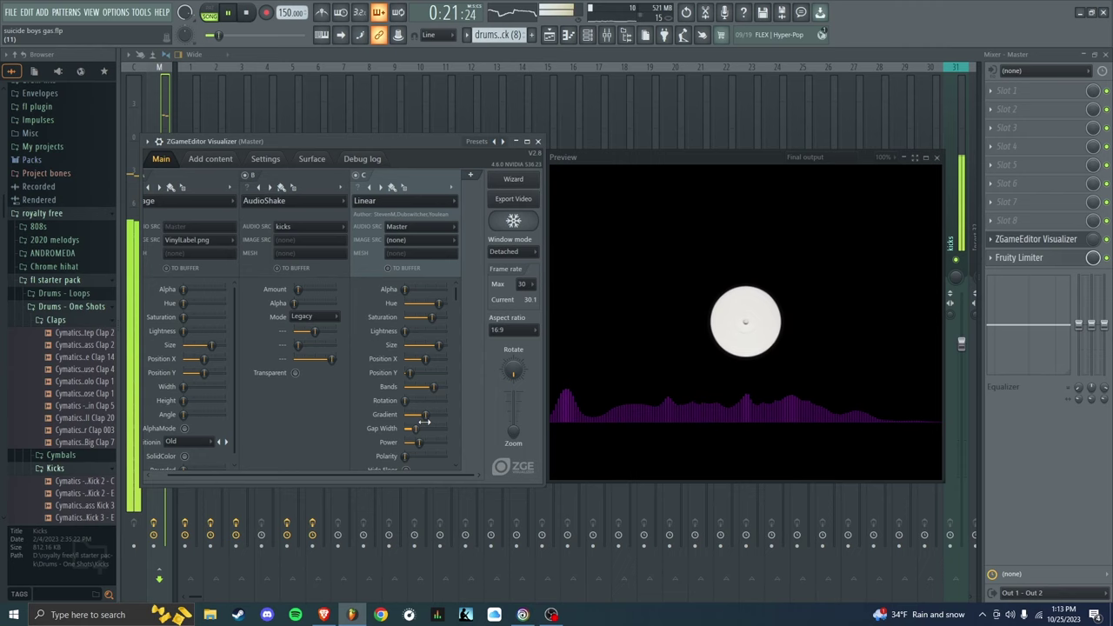
key("space")
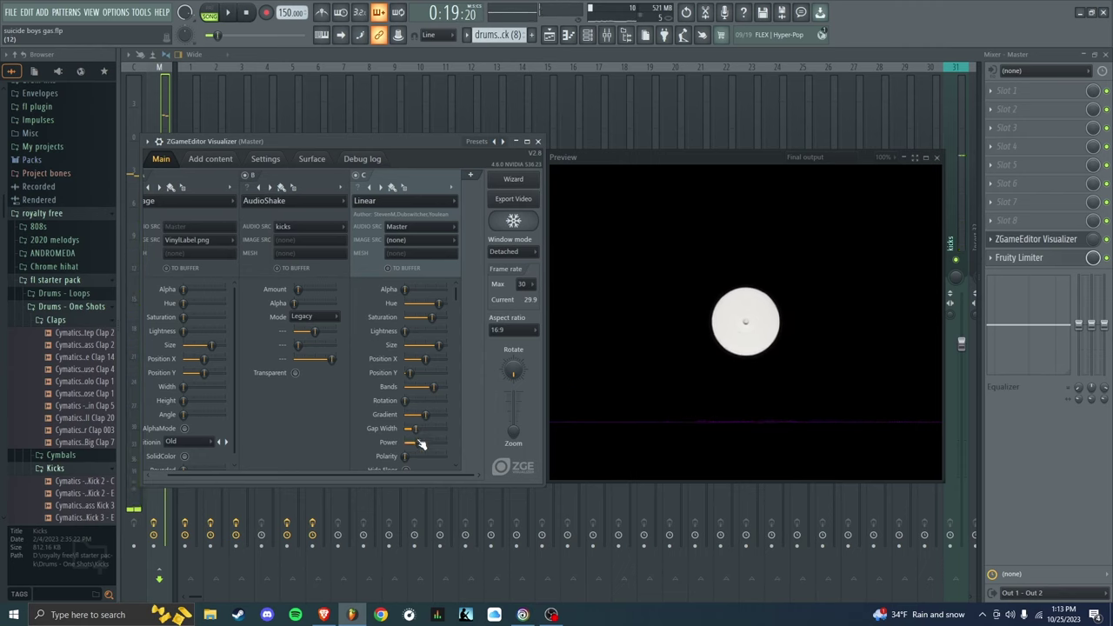
key("space")
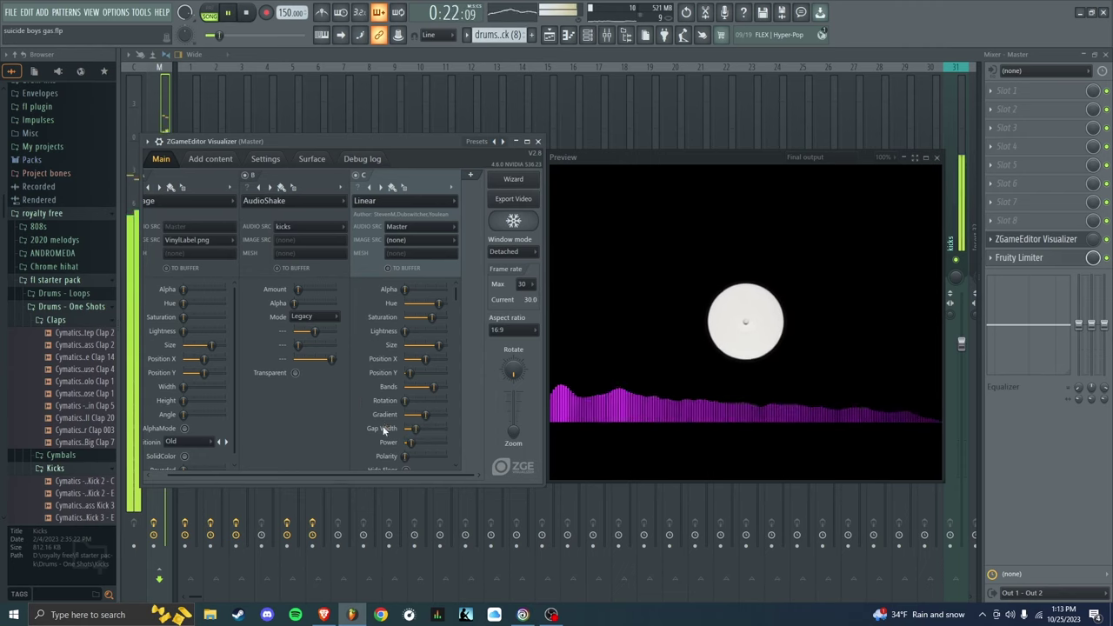
left_click_drag(403, 456, 445, 456)
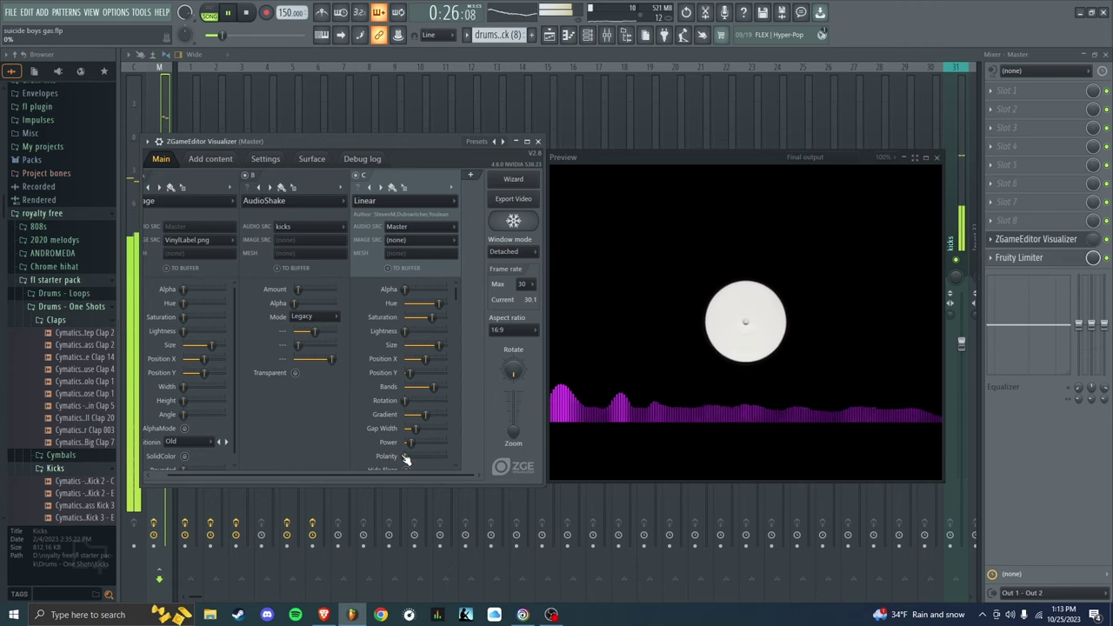
key("space")
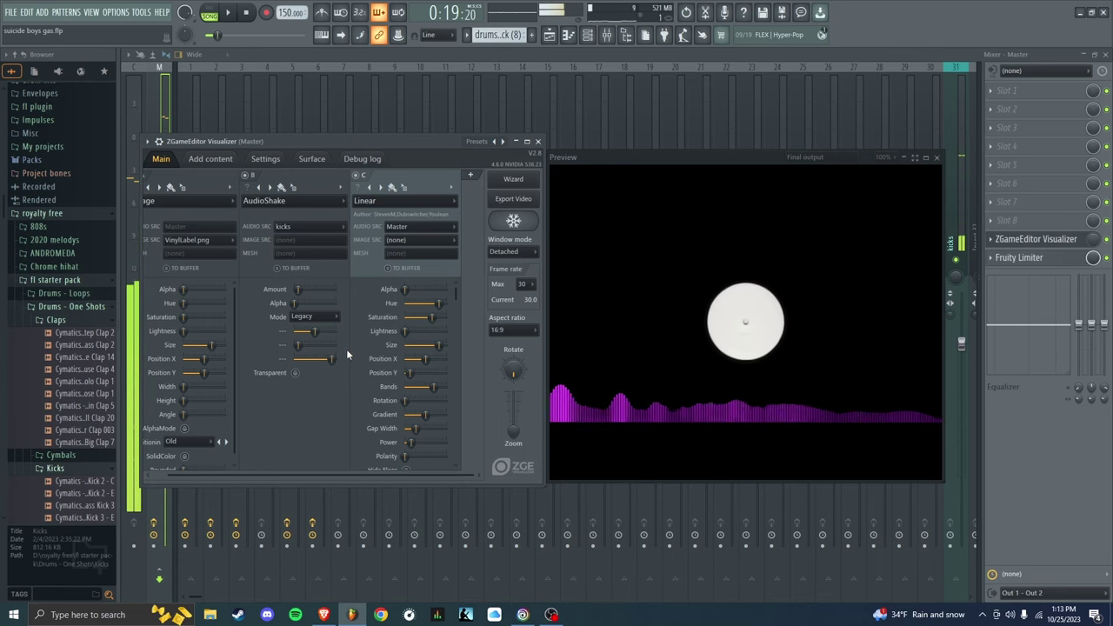
left_click(507, 201)
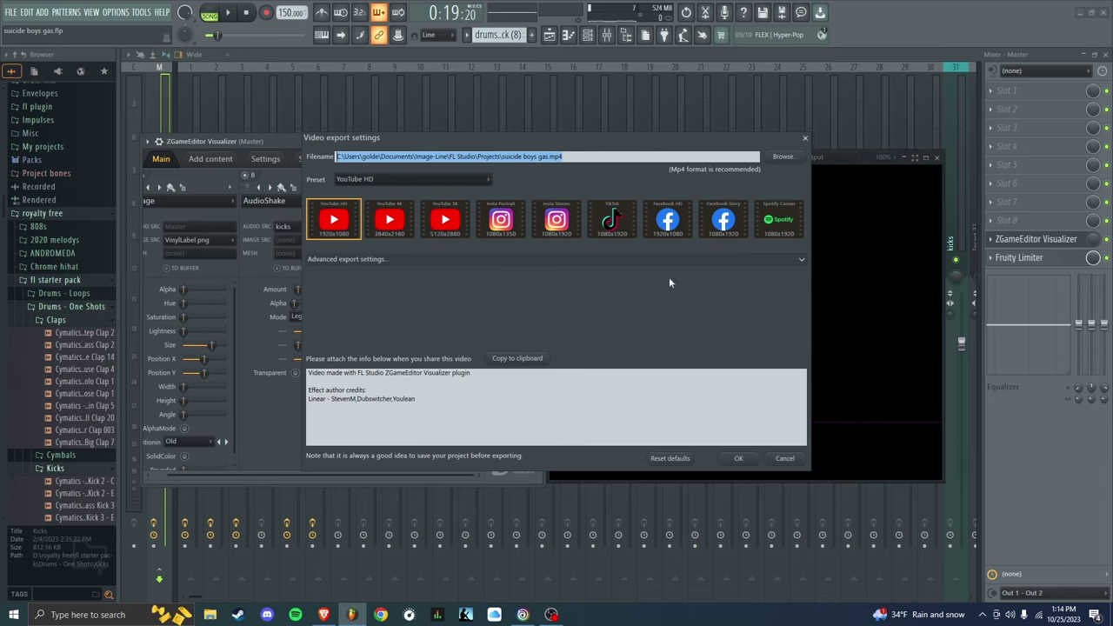
left_click(788, 219)
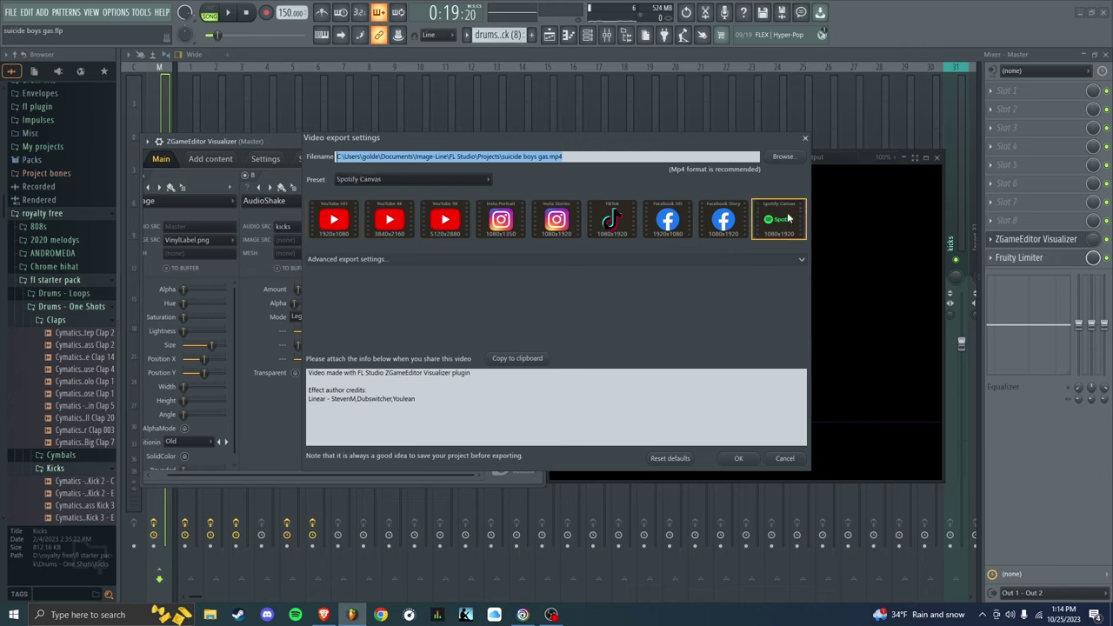
left_click(312, 218)
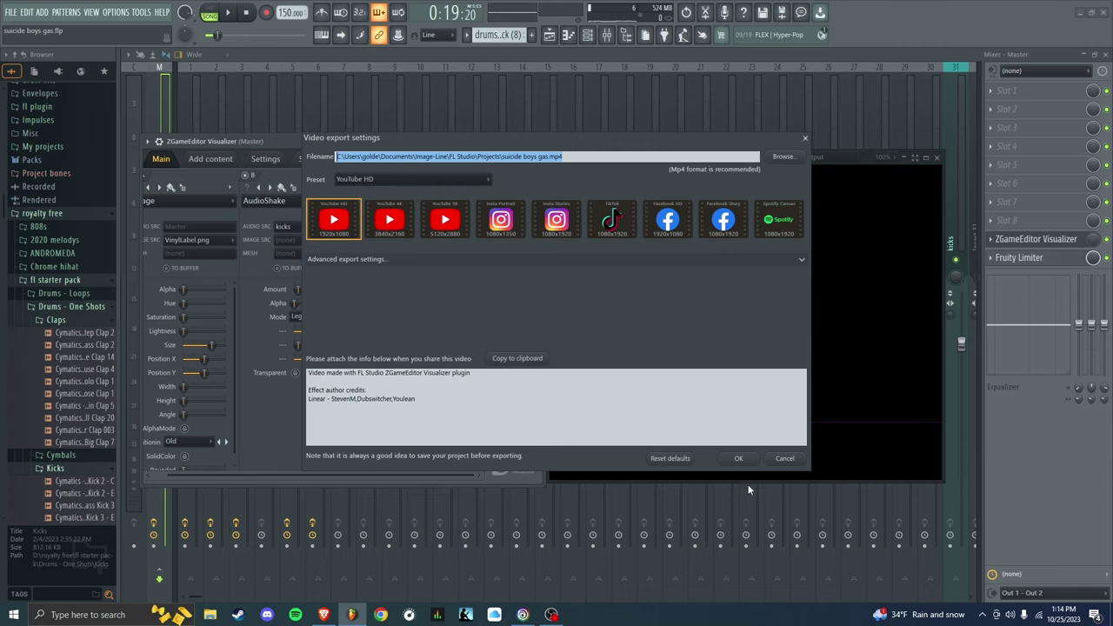
left_click(784, 459)
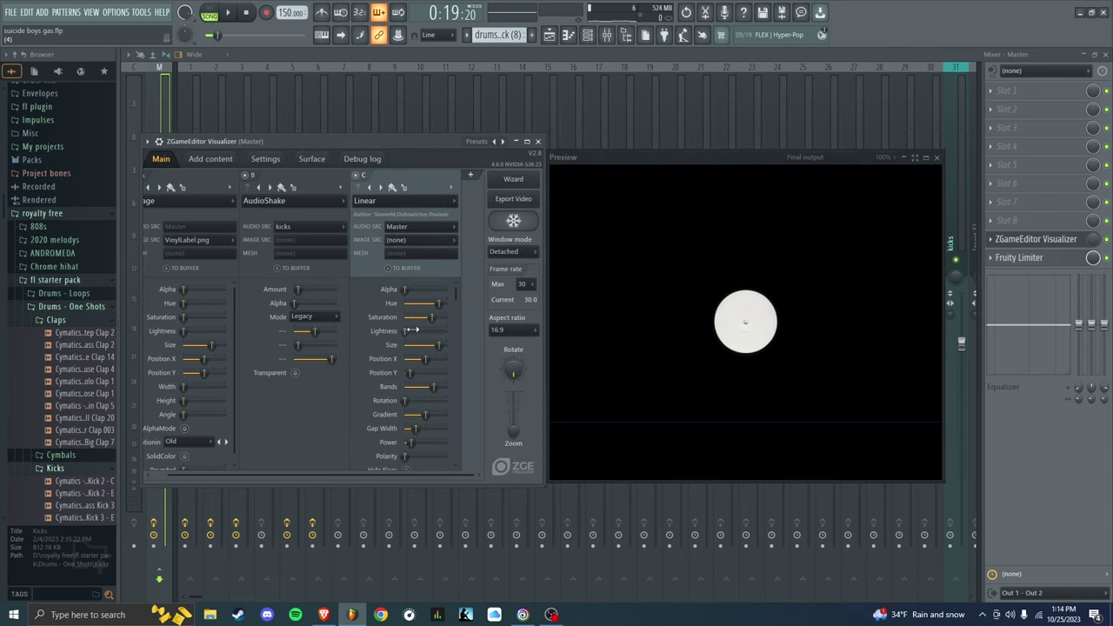